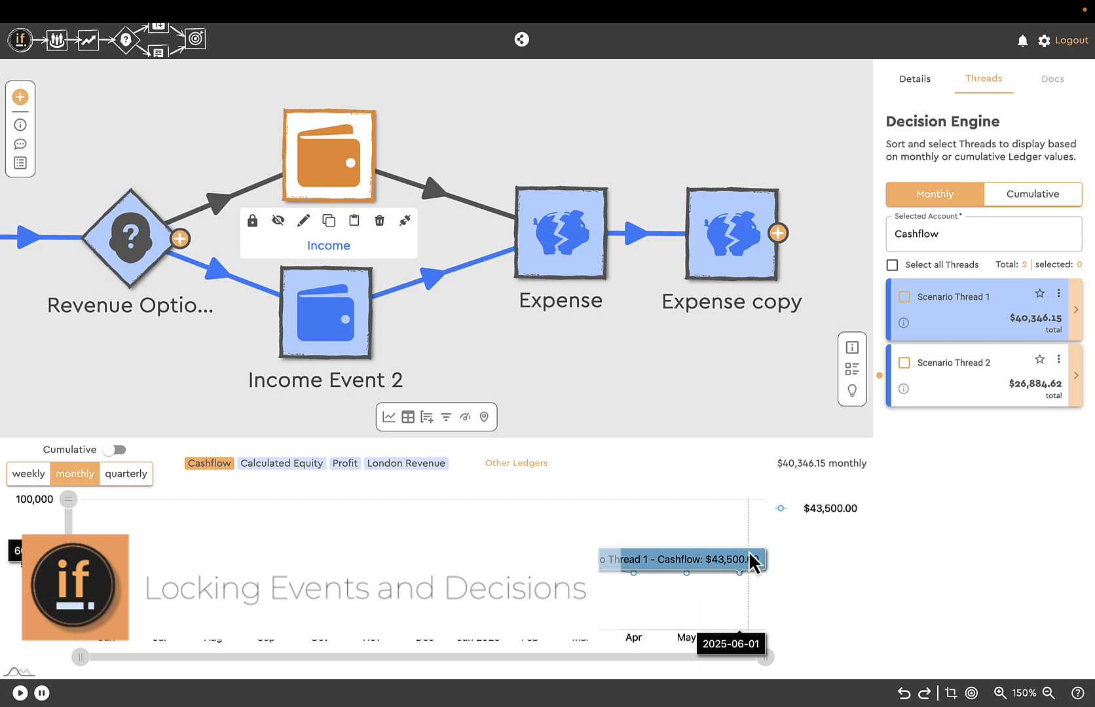
click(450, 331)
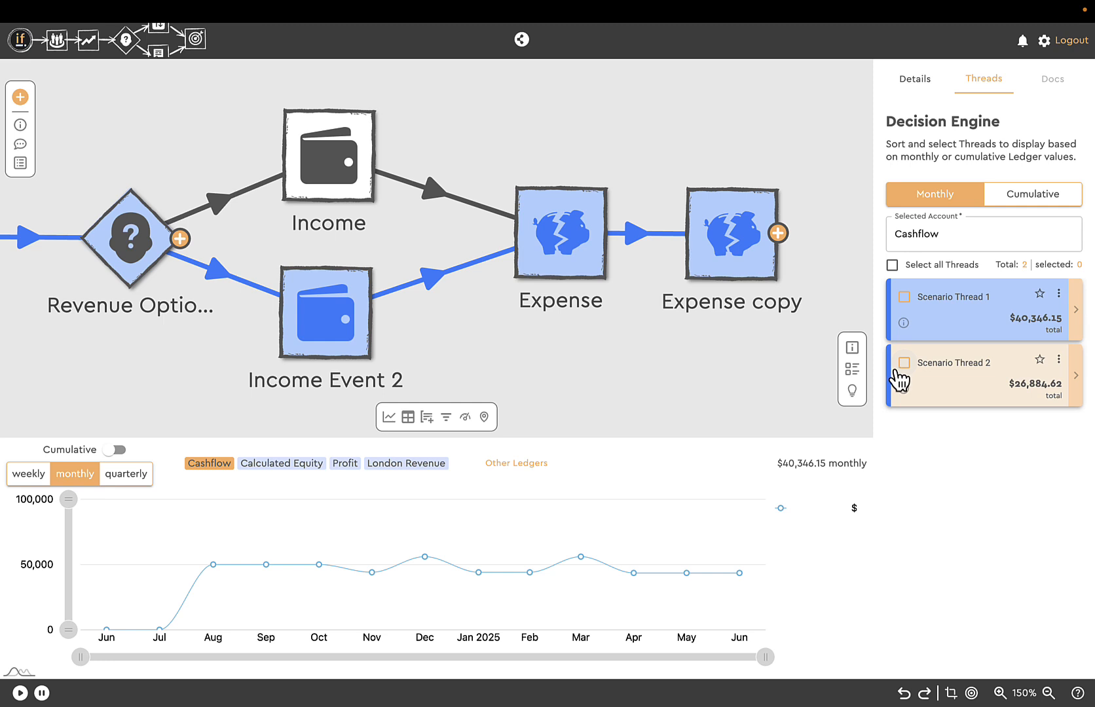
scroll(488, 342, left, 3)
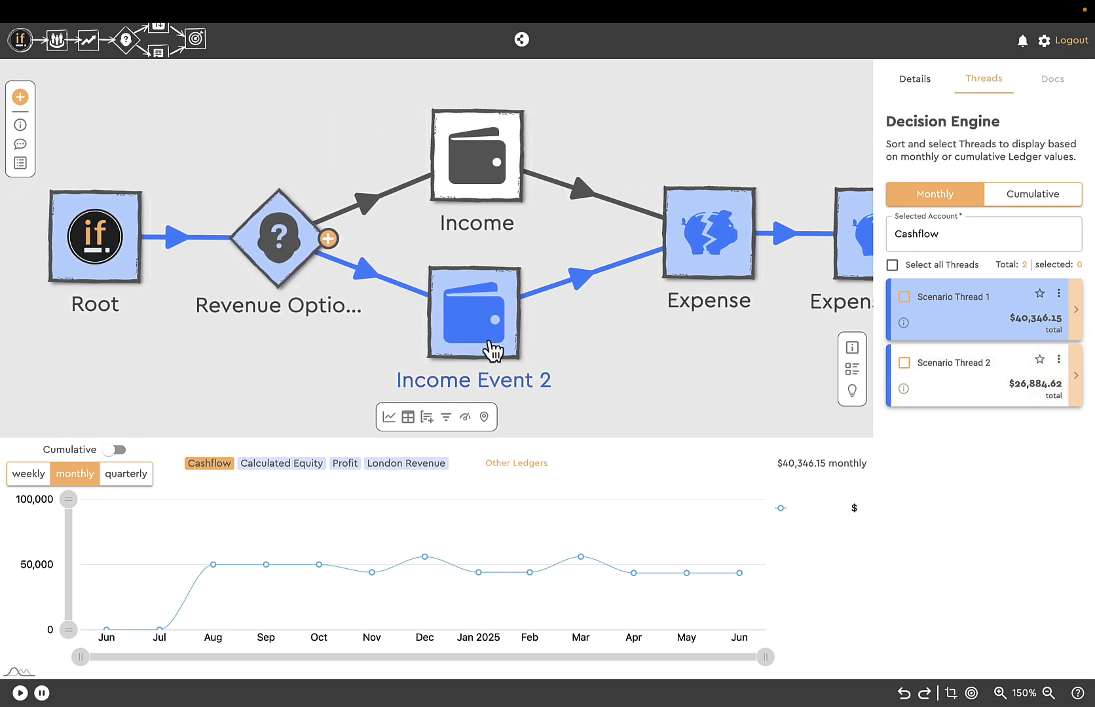
scroll(488, 342, right, 2)
scroll(488, 341, right, 1)
scroll(488, 341, left, 3)
scroll(488, 341, right, 2)
scroll(488, 341, down, 1)
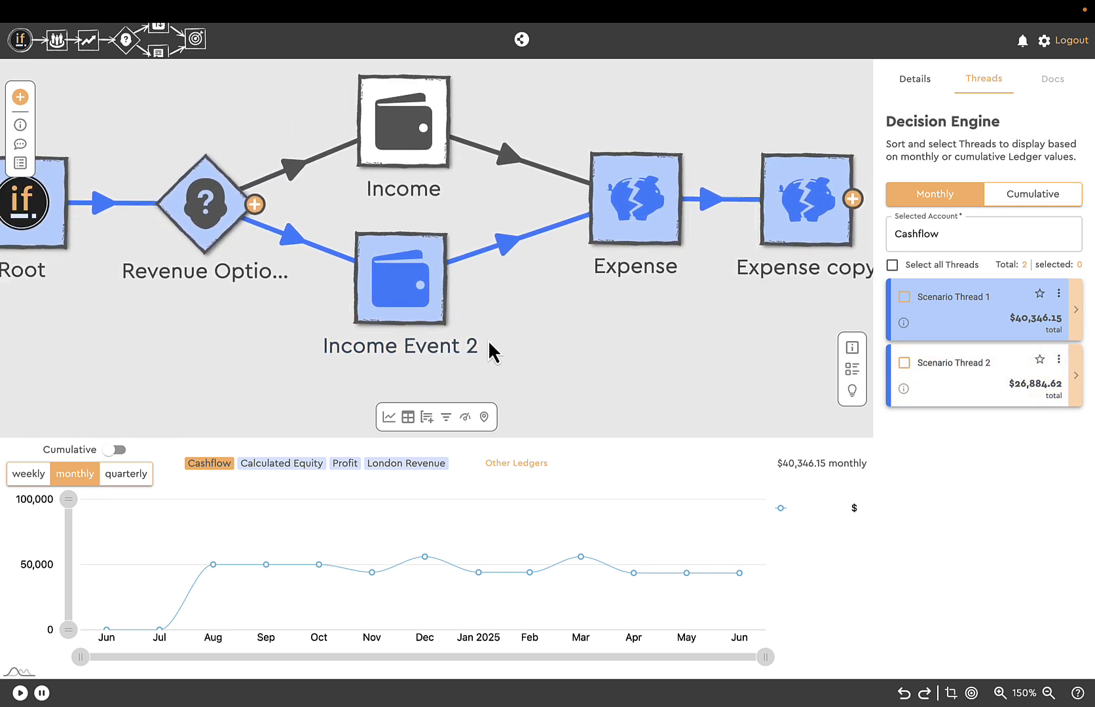
scroll(488, 341, up, 1)
scroll(488, 340, left, 3)
scroll(488, 341, down, 1)
scroll(488, 340, right, 3)
scroll(488, 340, up, 2)
scroll(489, 340, left, 3)
scroll(490, 340, down, 2)
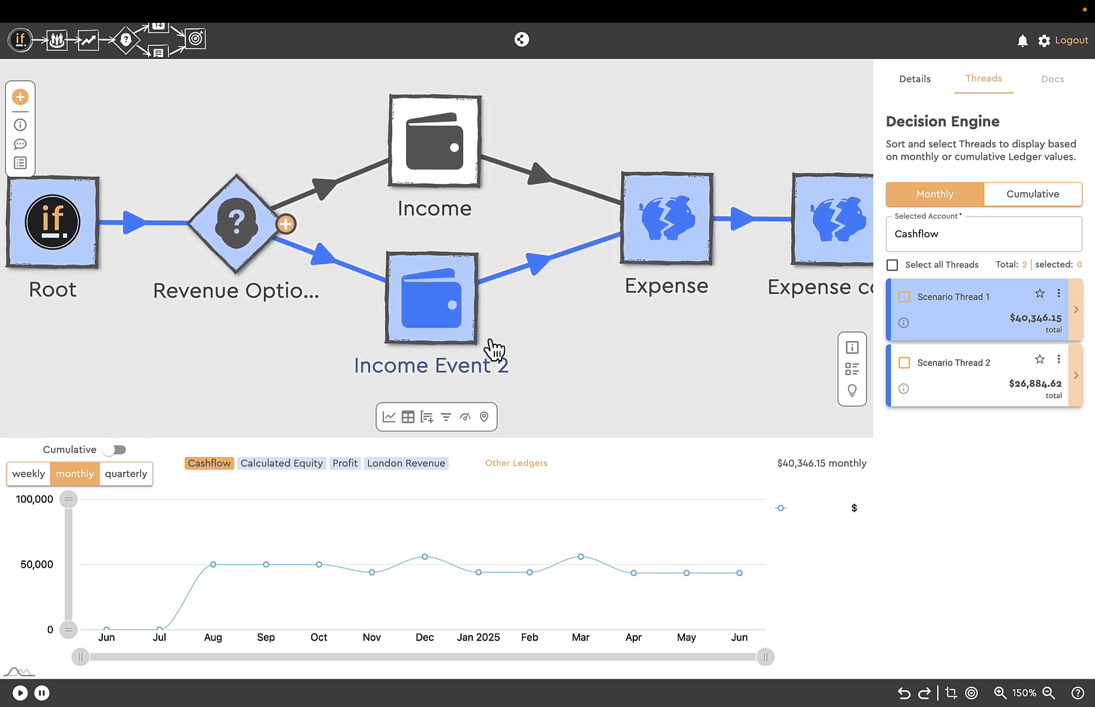
scroll(495, 349, right, 2)
scroll(494, 349, down, 1)
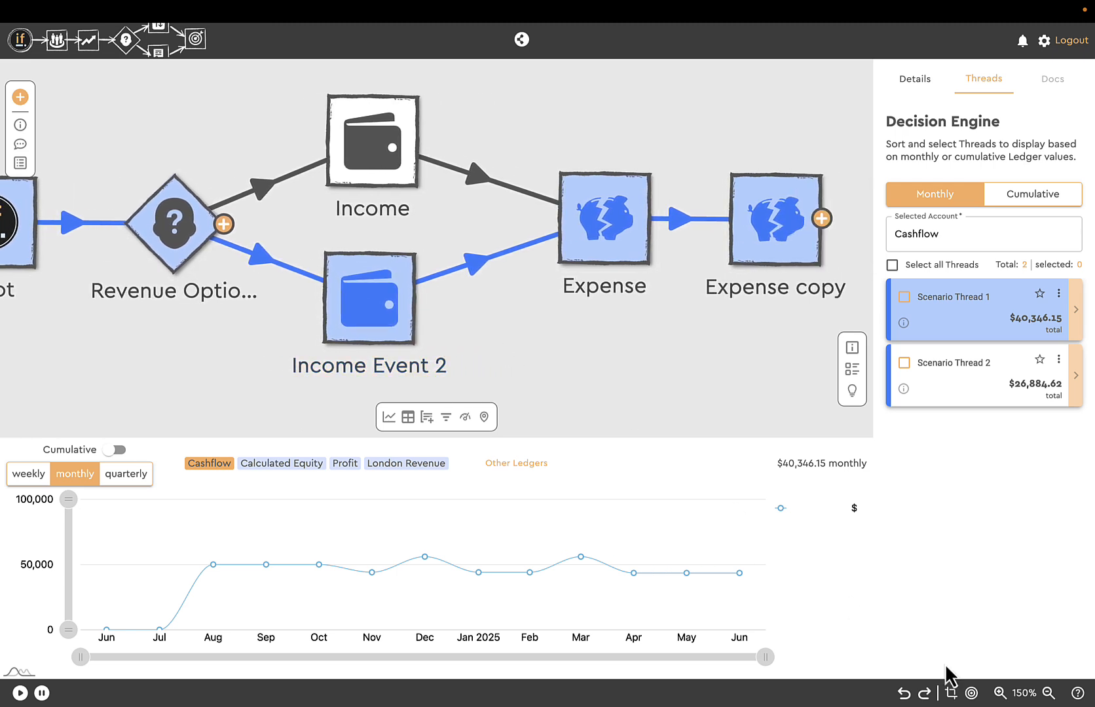
Step: Copy Income Event 2 and paste it under the Revenue Options decision, placing the copy below Income Event 2
click(1047, 693)
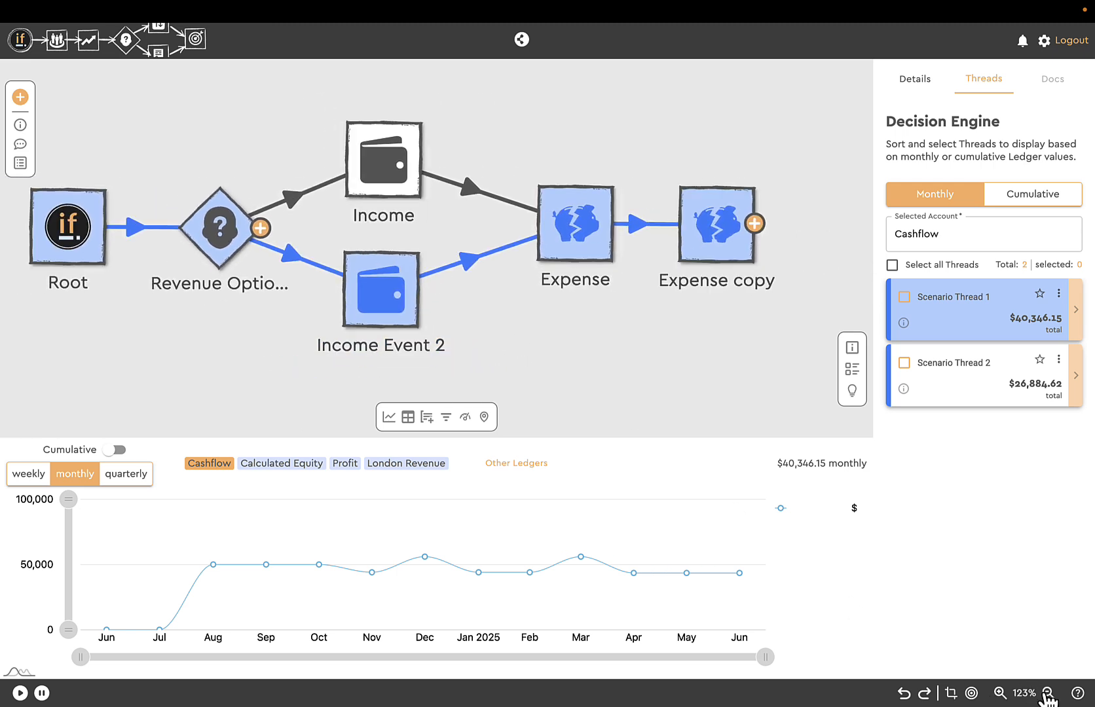
click(998, 694)
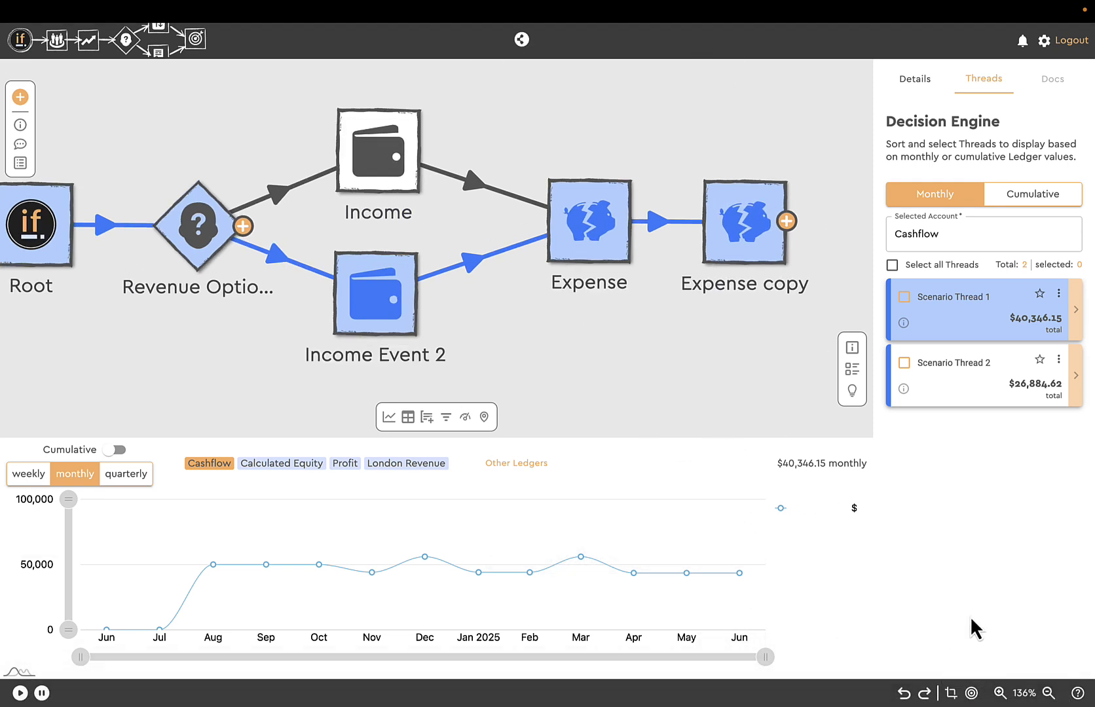
click(973, 694)
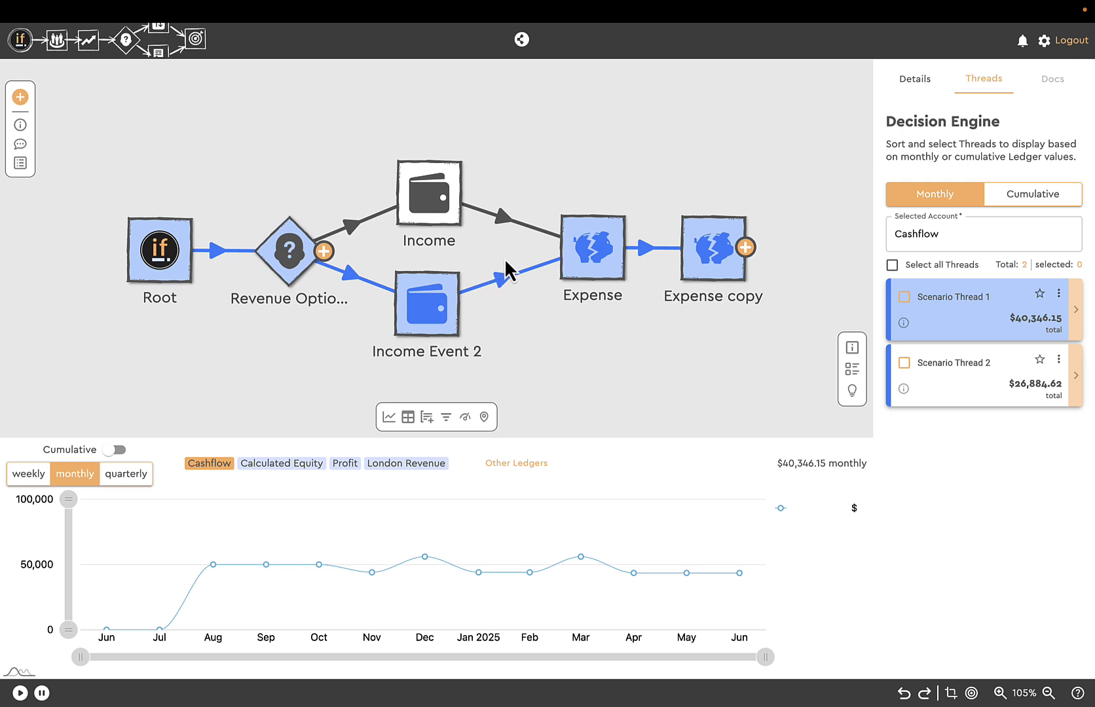
scroll(486, 216, down, 2)
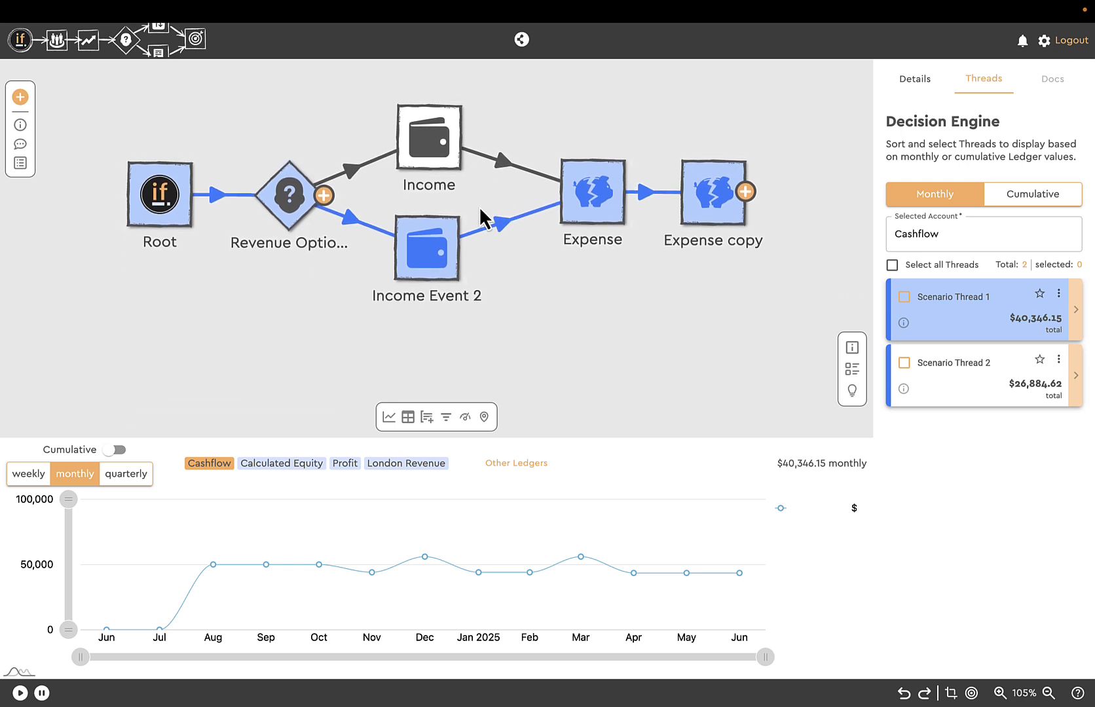
click(423, 236)
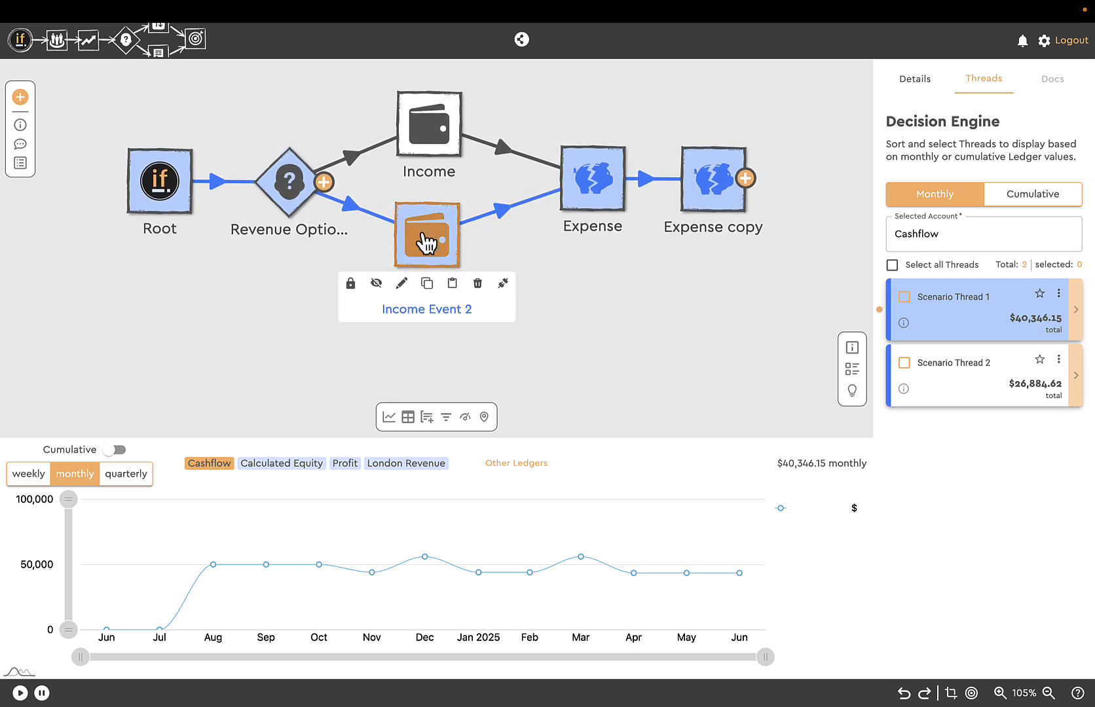
click(429, 286)
click(306, 203)
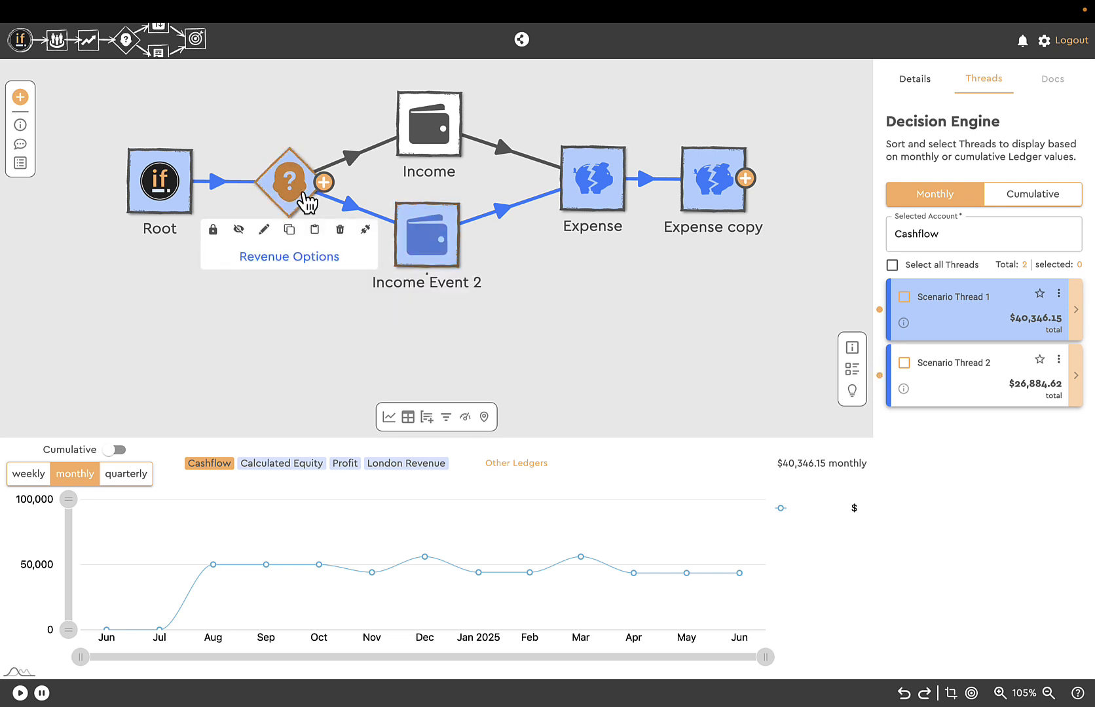
click(315, 235)
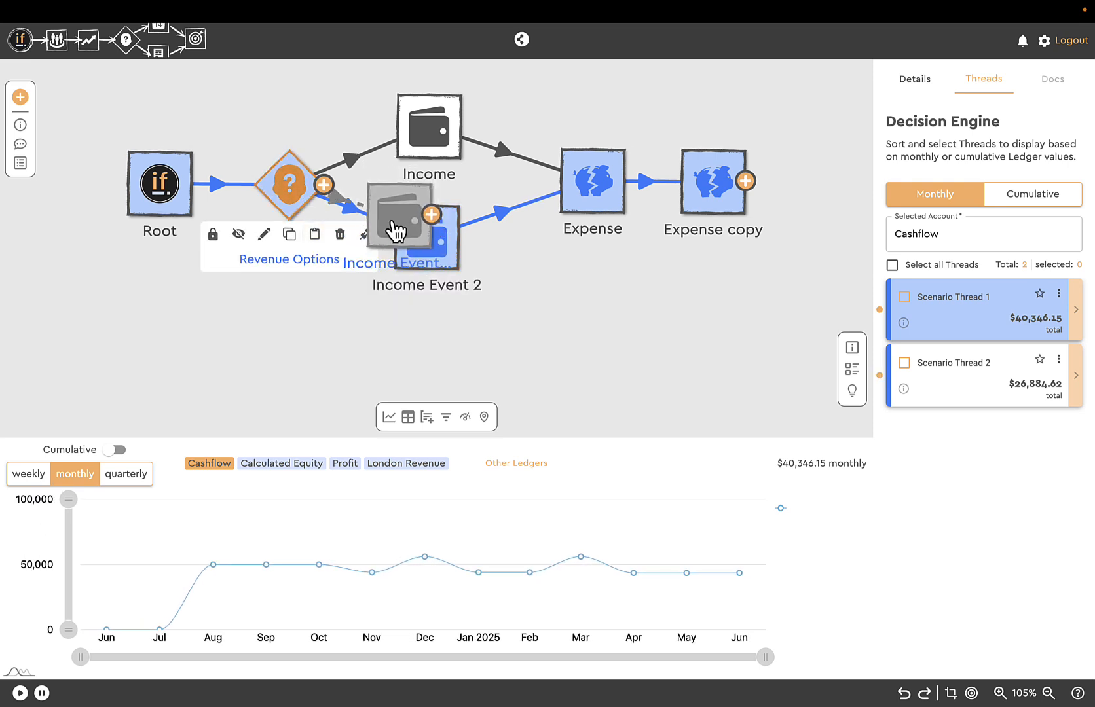
click(414, 324)
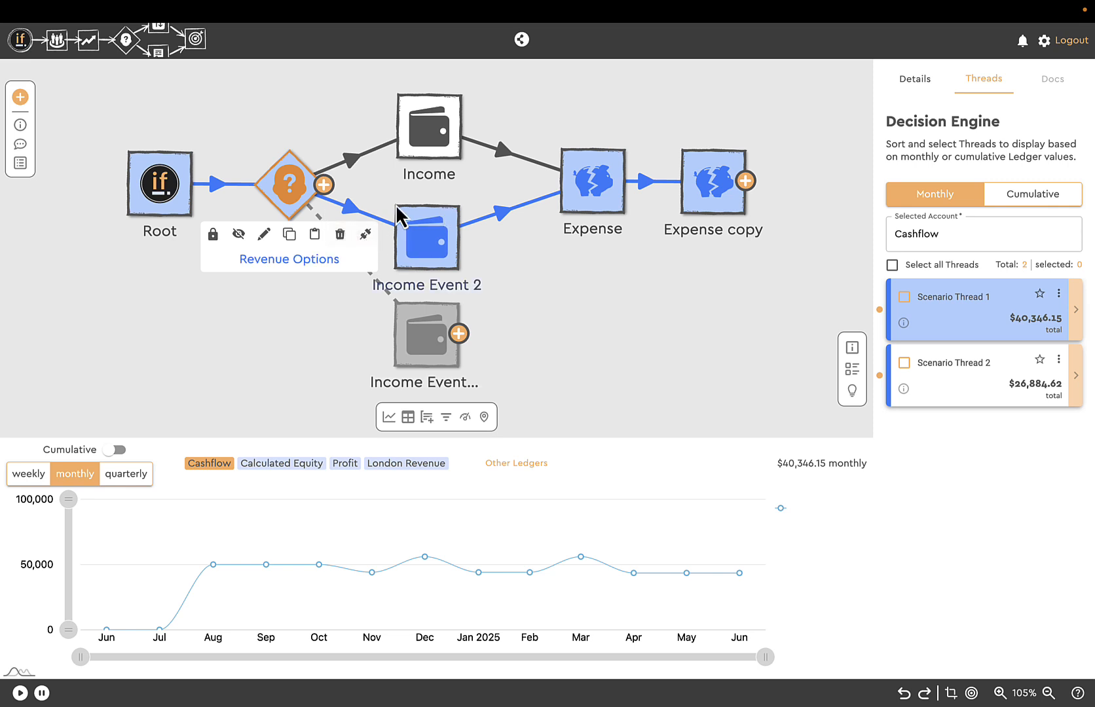
Step: Paste a second copy of Income Event 2 under the Revenue Options decision
click(301, 200)
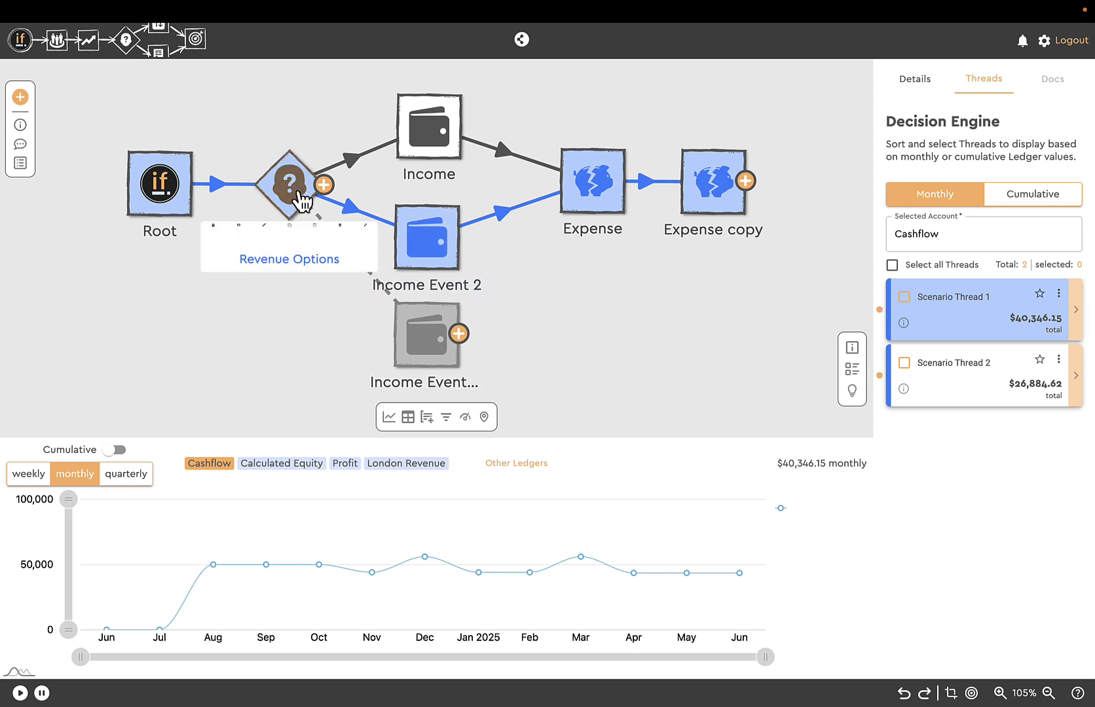
click(314, 237)
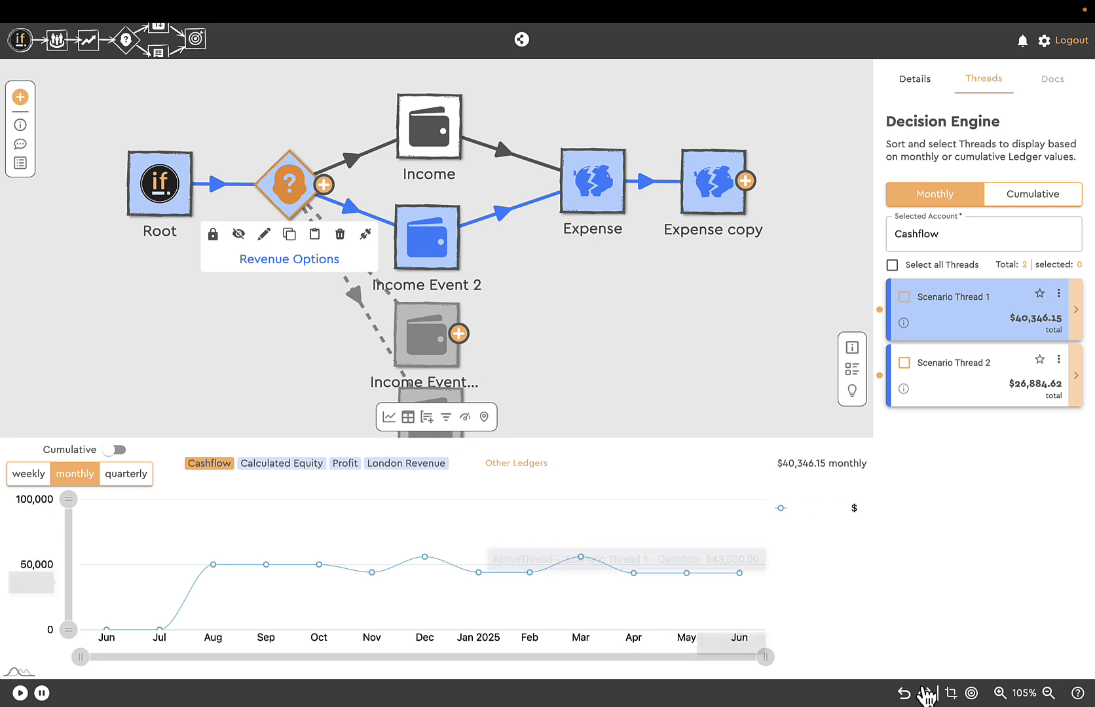
click(972, 693)
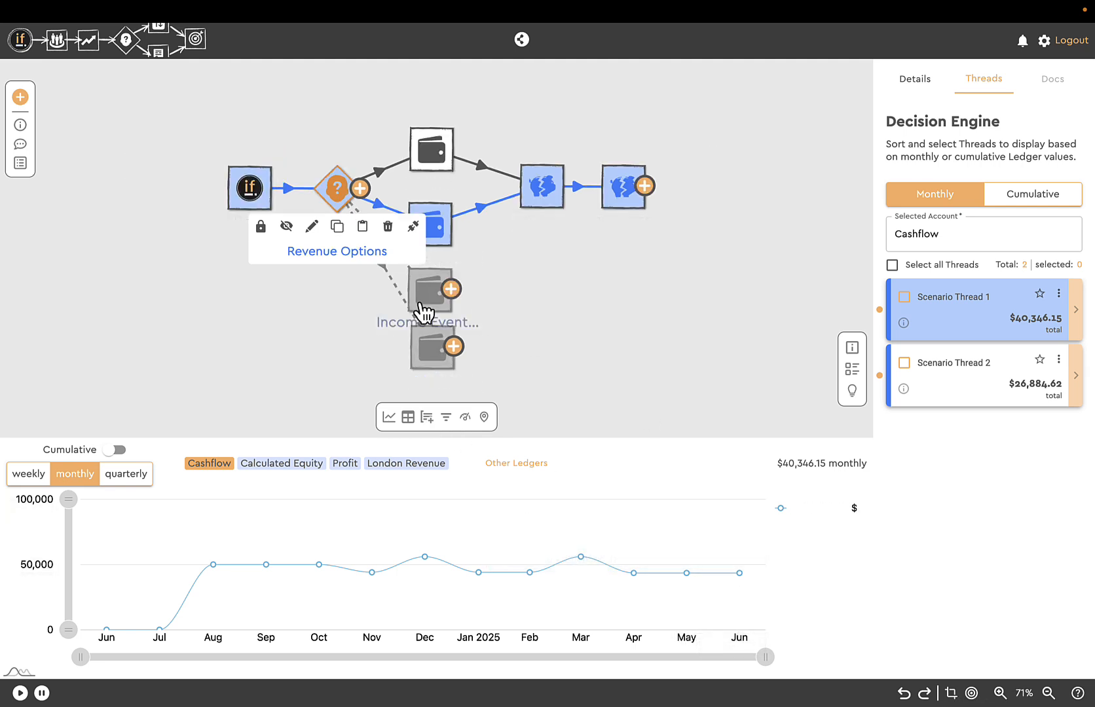
Step: Move the Expense copy and Expense events farther right on the canvas
click(581, 332)
drag(622, 194, 701, 202)
drag(562, 201, 604, 215)
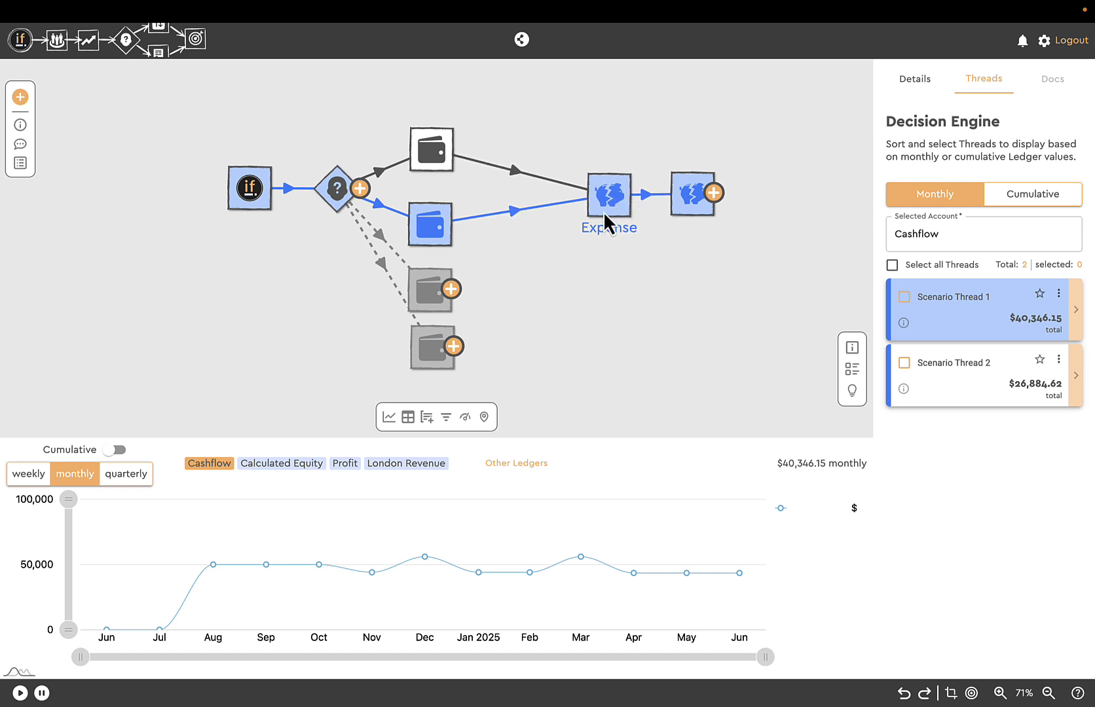
Step: Connect the upper copied income event to the Expense event
click(431, 296)
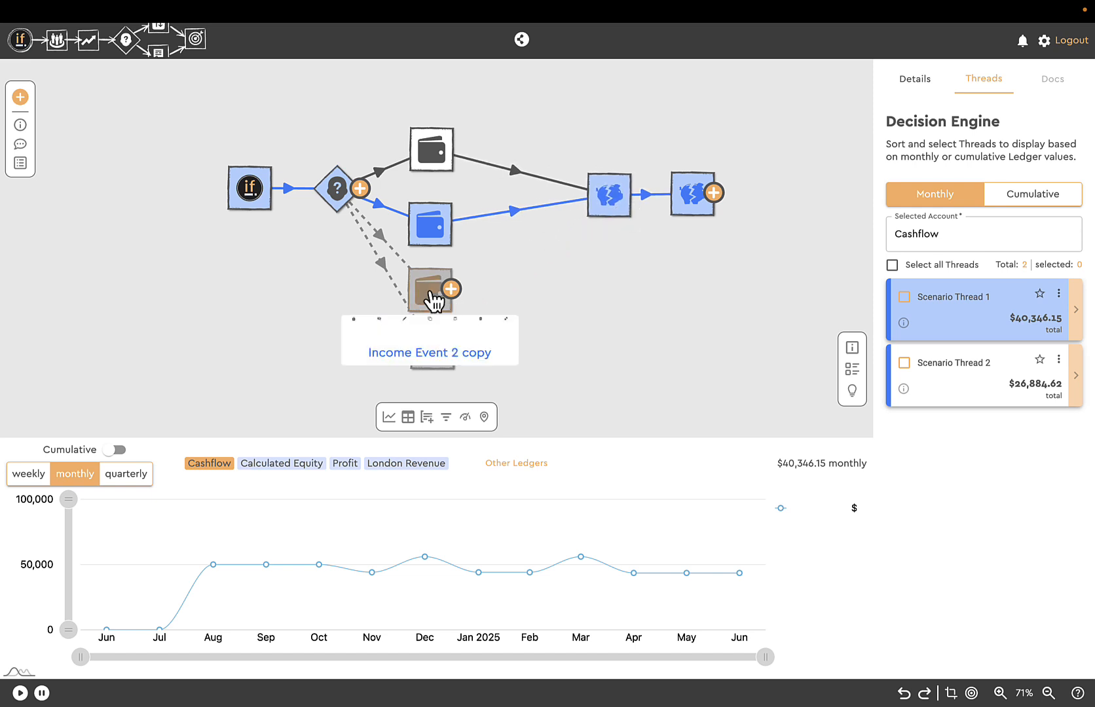
click(509, 328)
click(610, 204)
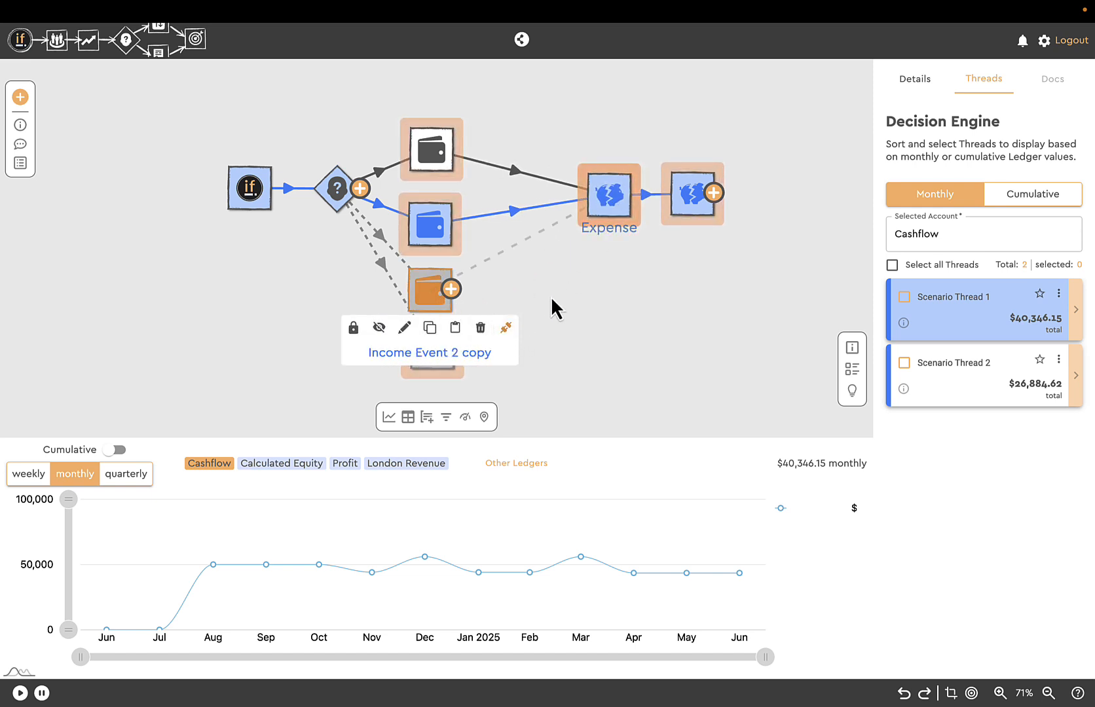
click(507, 330)
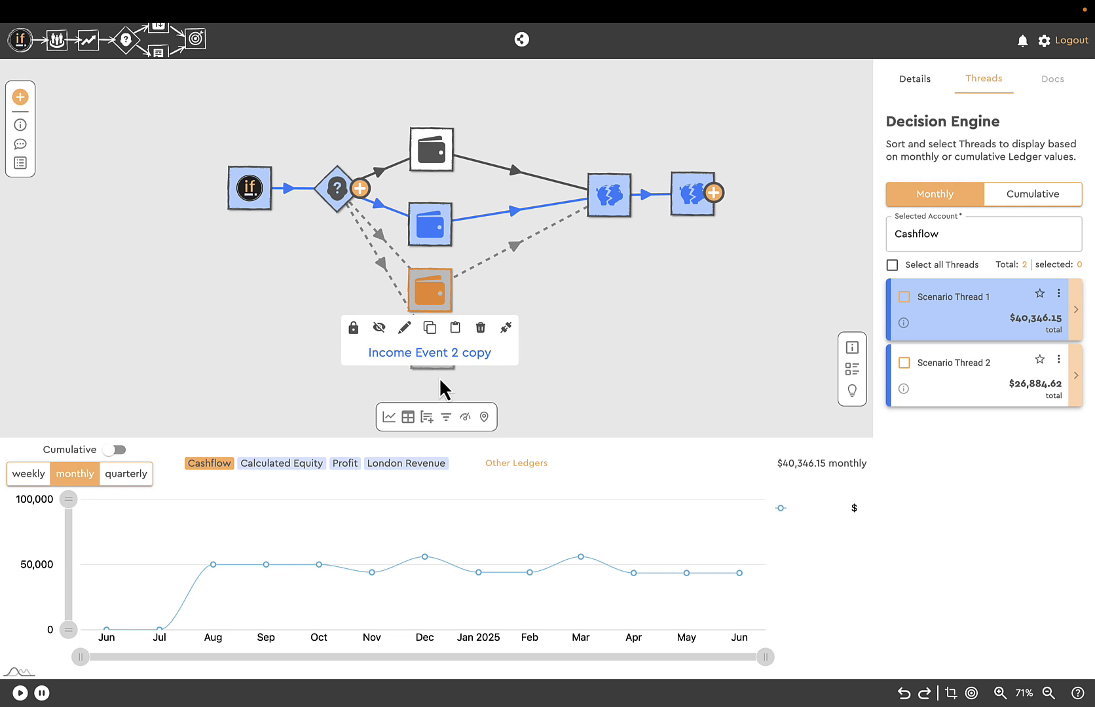
click(629, 331)
Step: Connect the lower copied income event to the Expense event
click(437, 360)
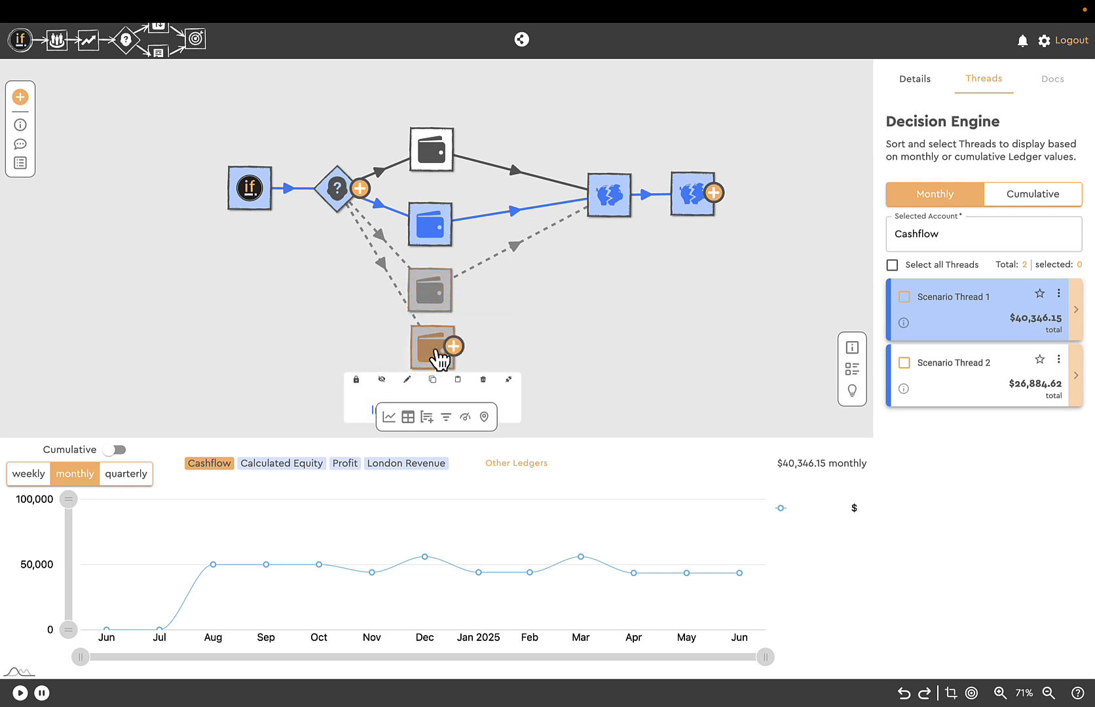
click(509, 385)
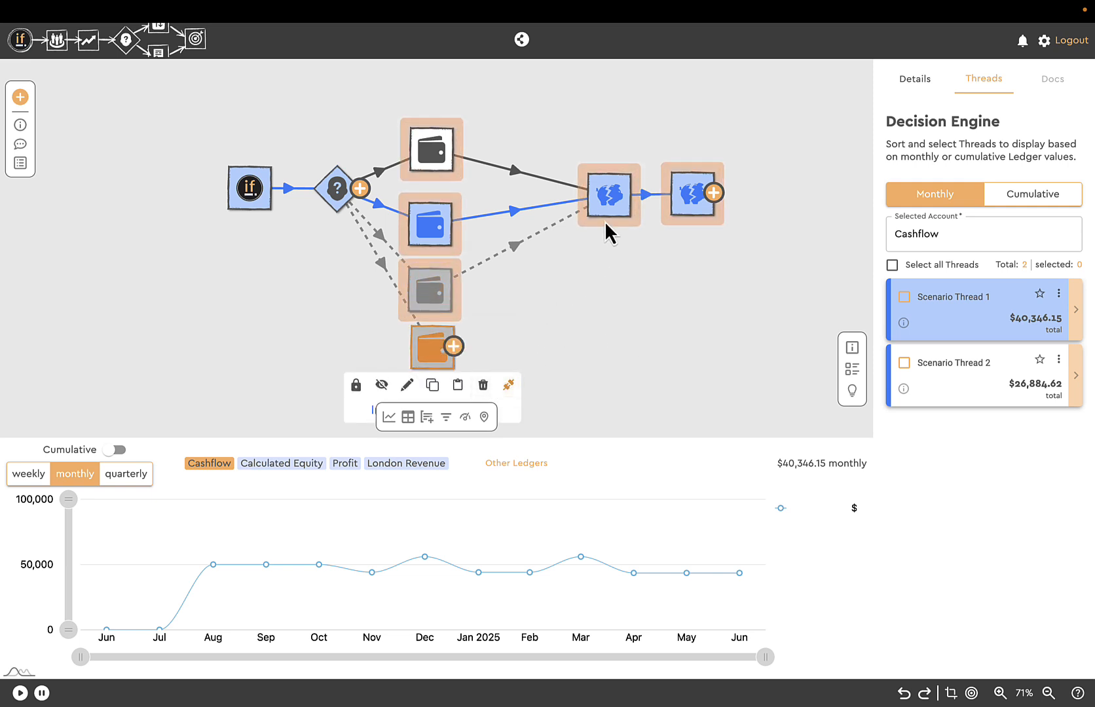
click(610, 197)
click(510, 386)
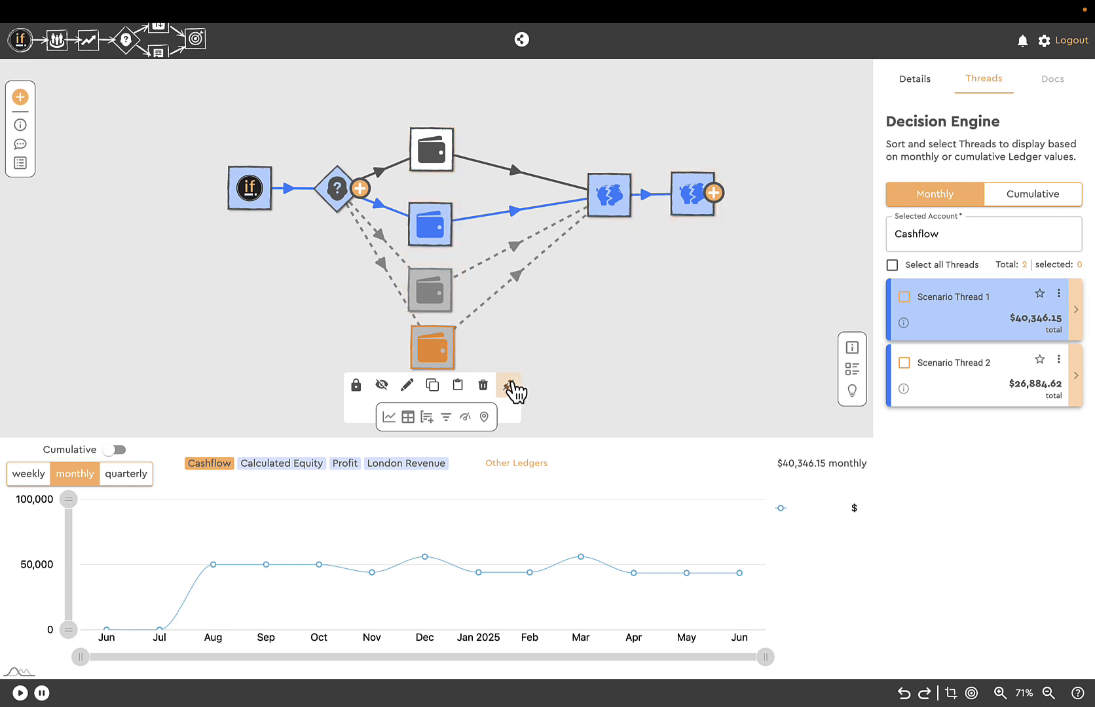
Step: Open the upper copied income event's details and close them with Update
double_click(430, 293)
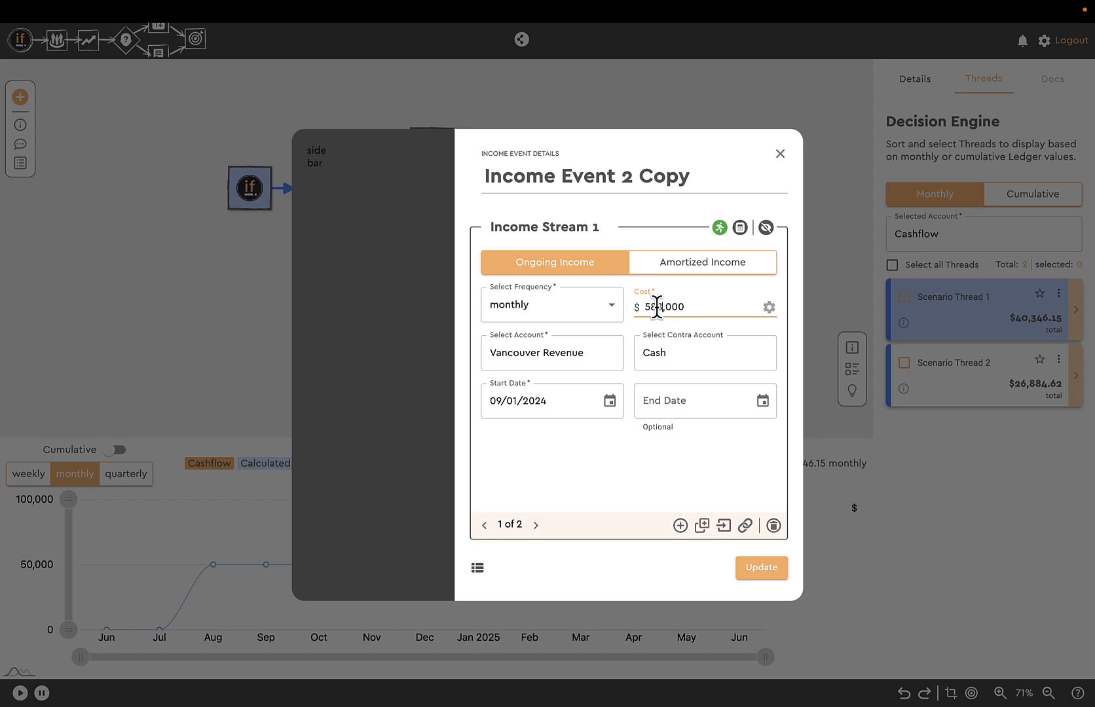
click(760, 569)
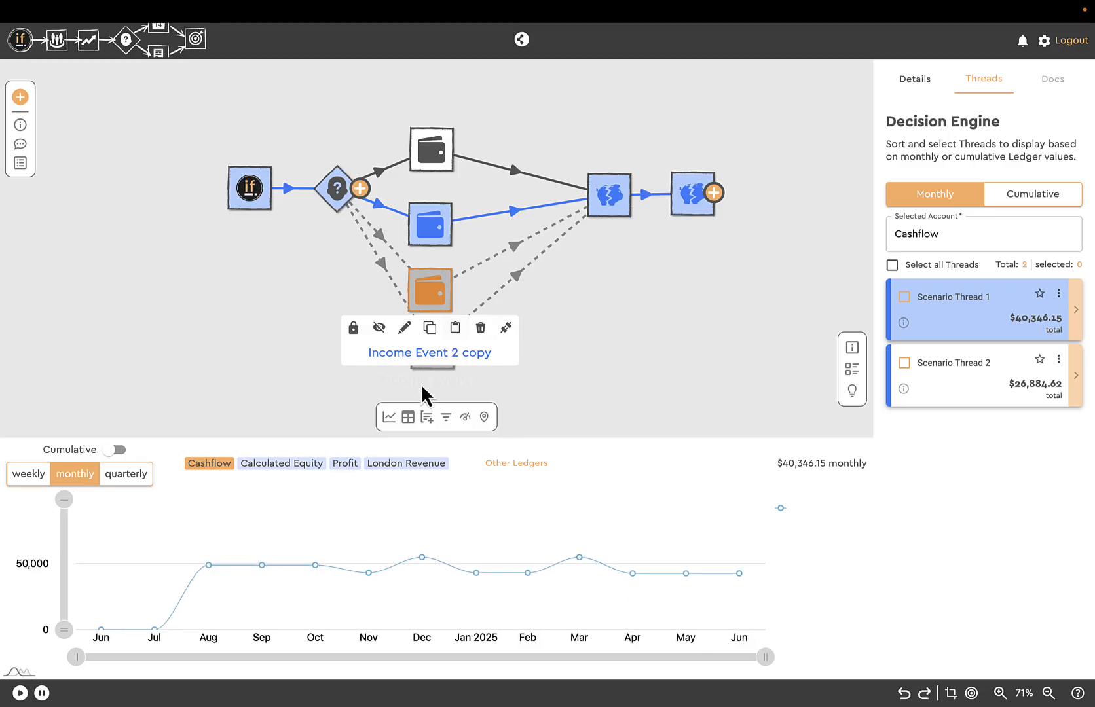
Step: Open the lower copied income event's details, set its cost to $10 and its start date to 01/16/2025
click(434, 351)
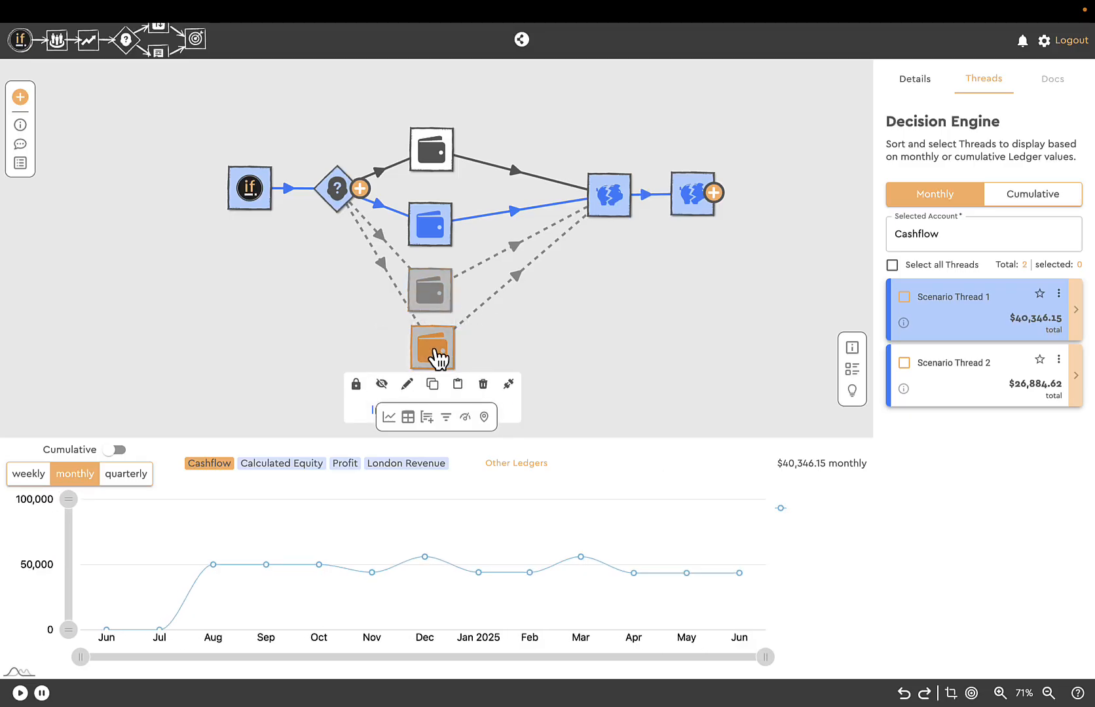
double_click(432, 347)
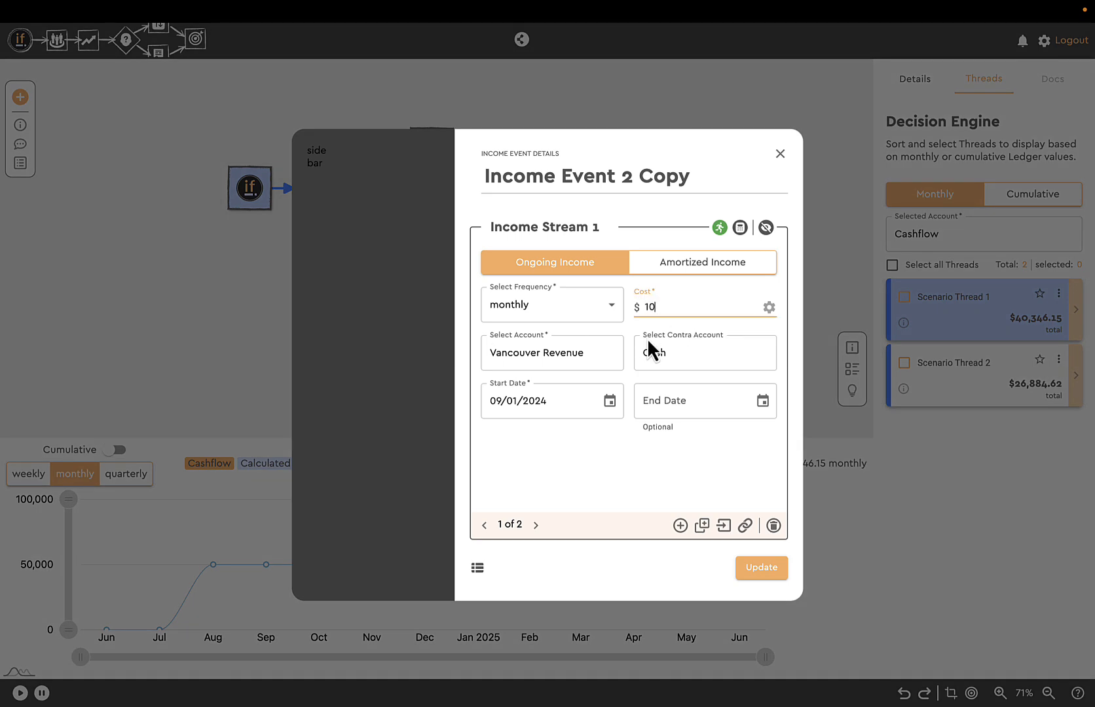
click(610, 400)
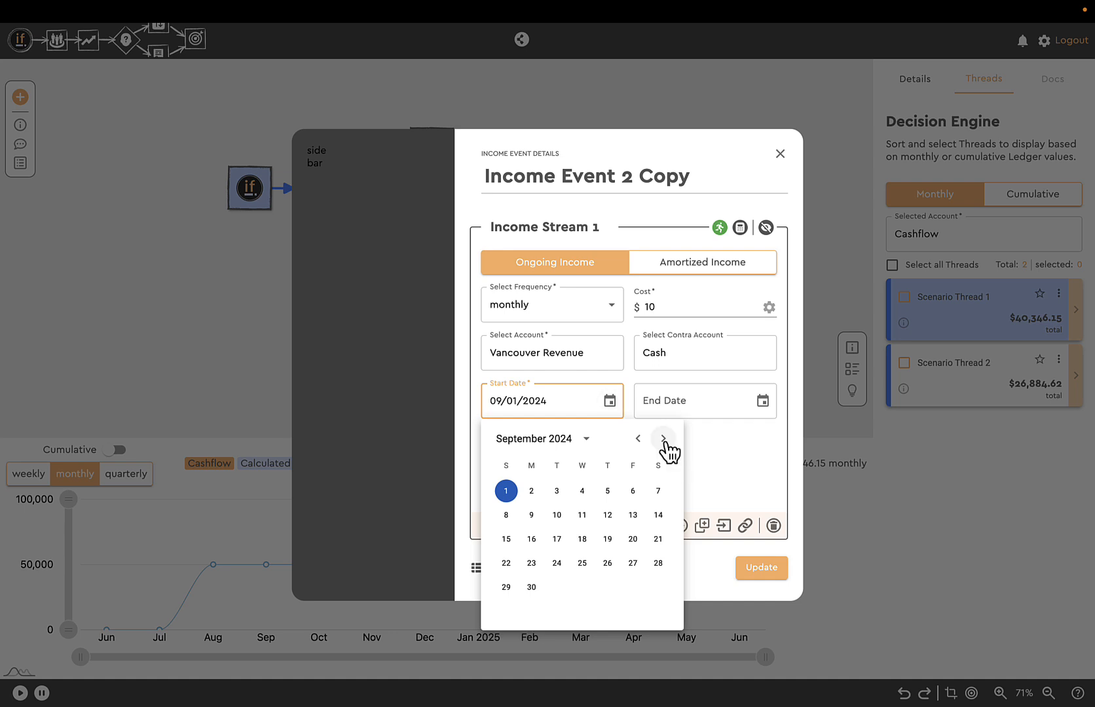
click(663, 438)
click(663, 439)
click(663, 439)
click(664, 439)
click(609, 541)
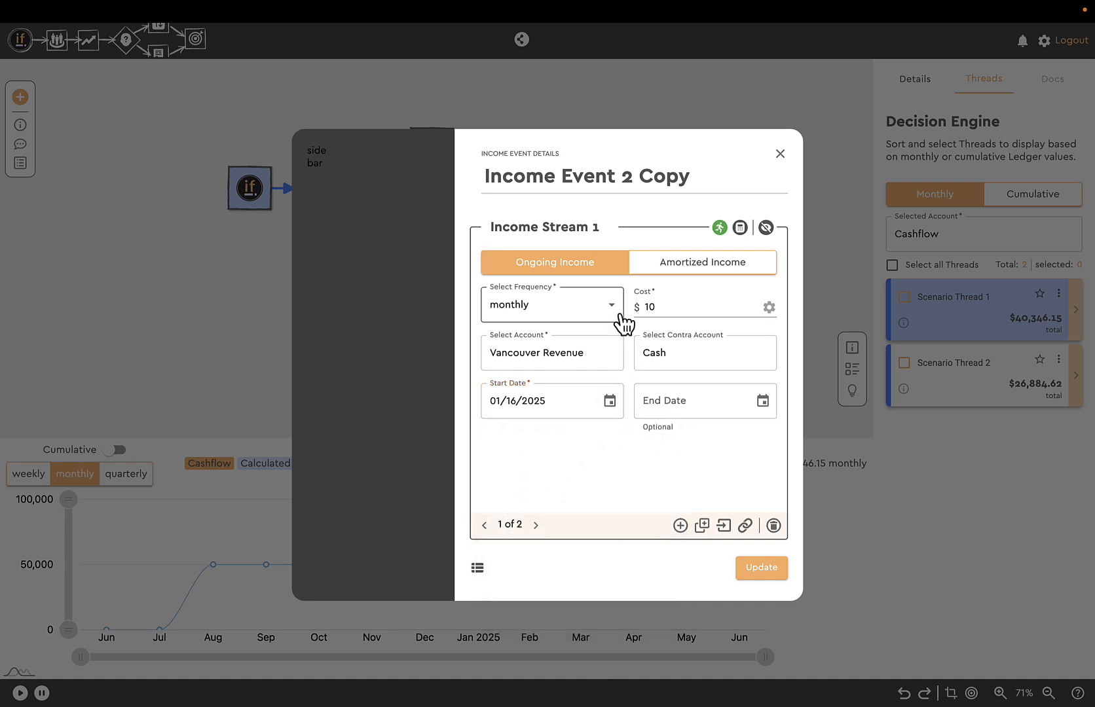
Step: Set the lower copy's frequency to bi-weekly and update the event
click(619, 314)
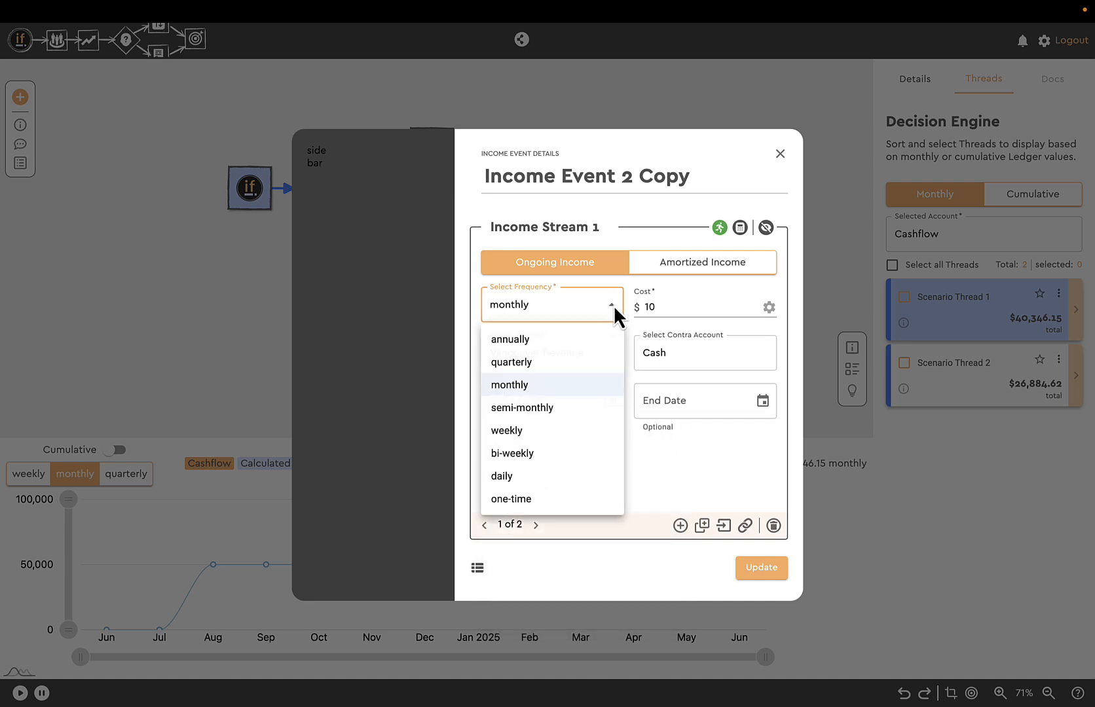
click(524, 462)
click(763, 570)
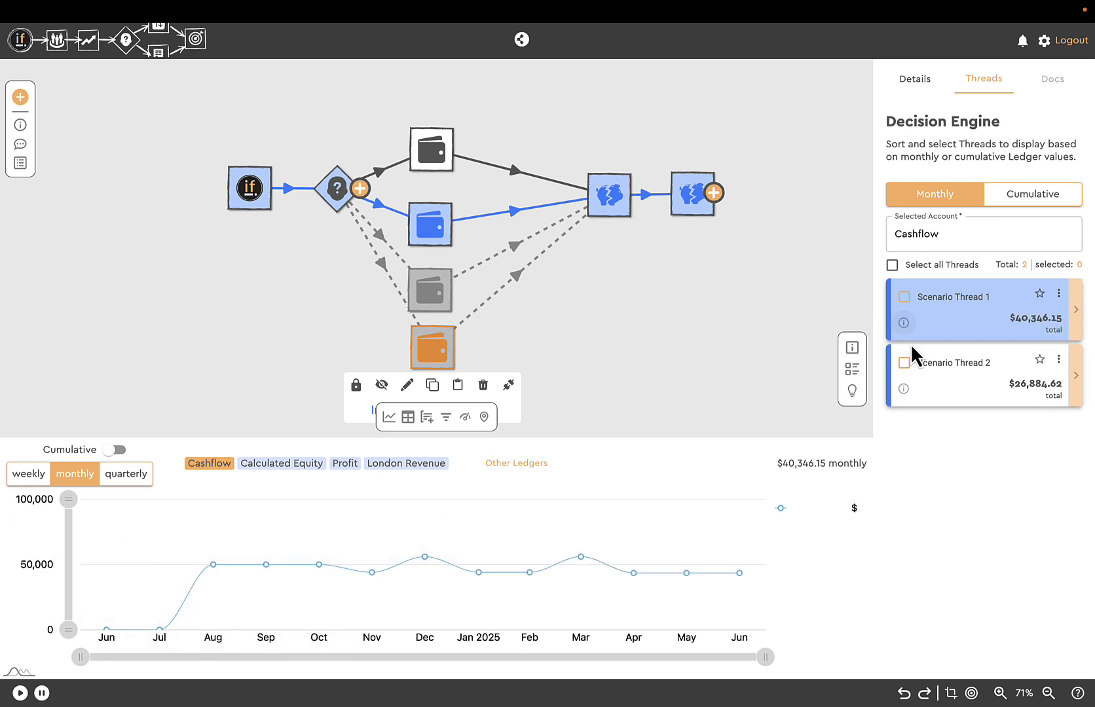
Step: Run the scenario simulation and select all threads for the chart
click(22, 694)
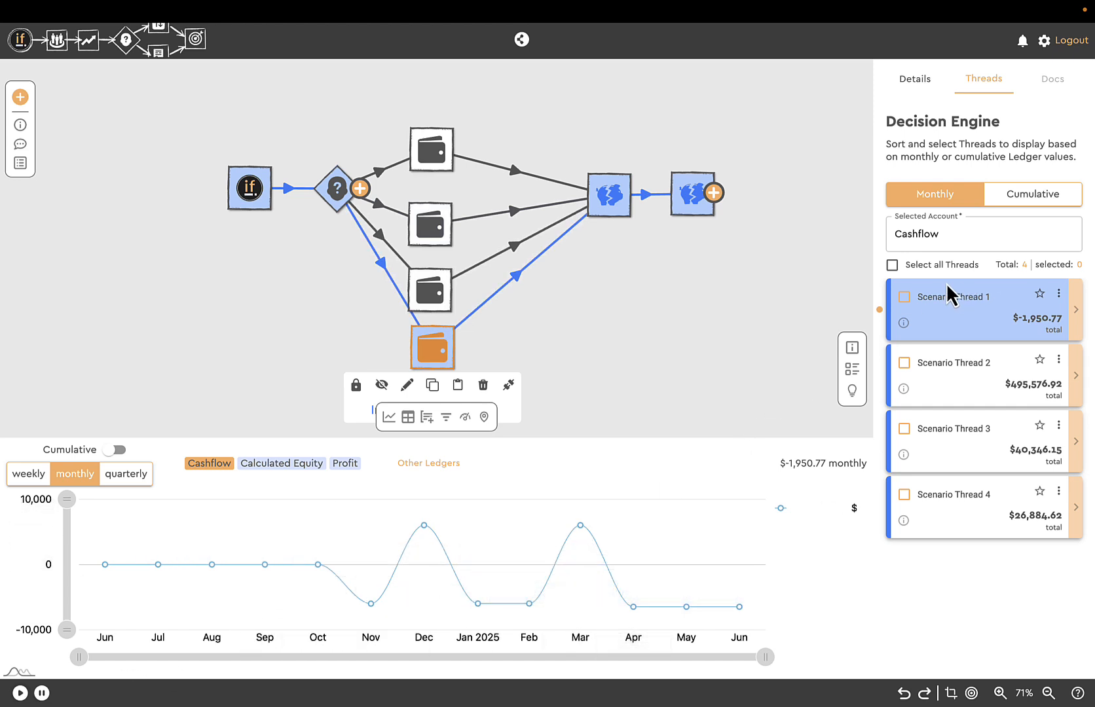
click(892, 264)
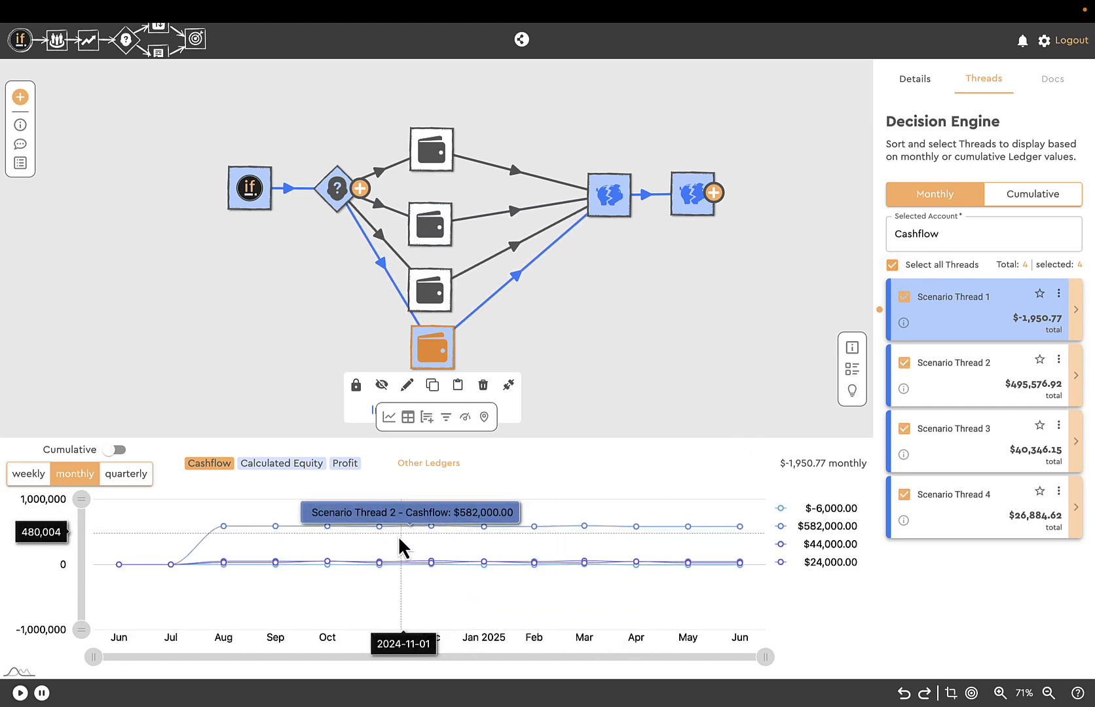
Step: Toggle the chart's cumulative view on and back off
click(114, 451)
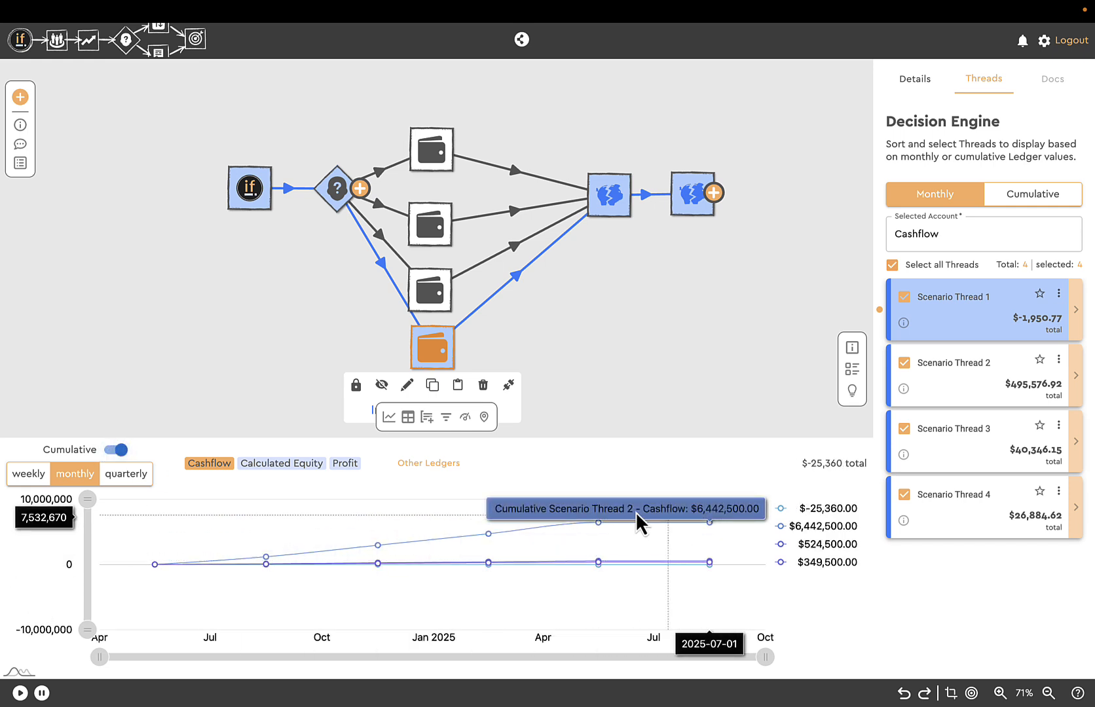
click(117, 450)
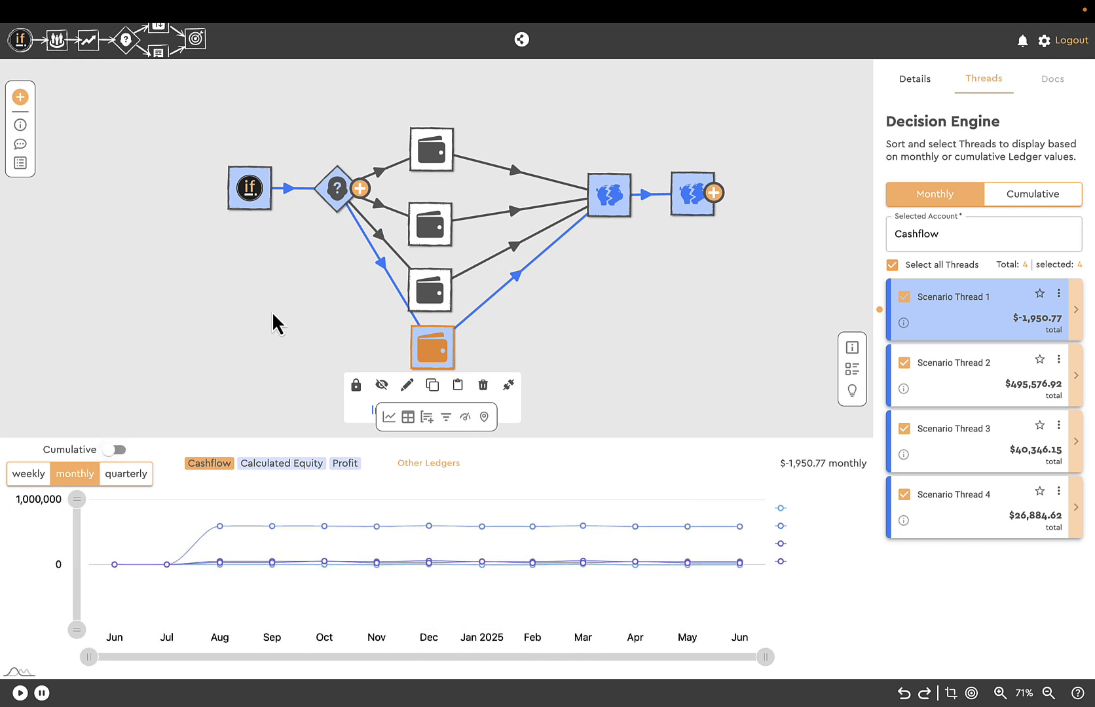
Step: Rearrange the four income event nodes, shifting each slightly up and to the right on the canvas
drag(438, 150, 472, 137)
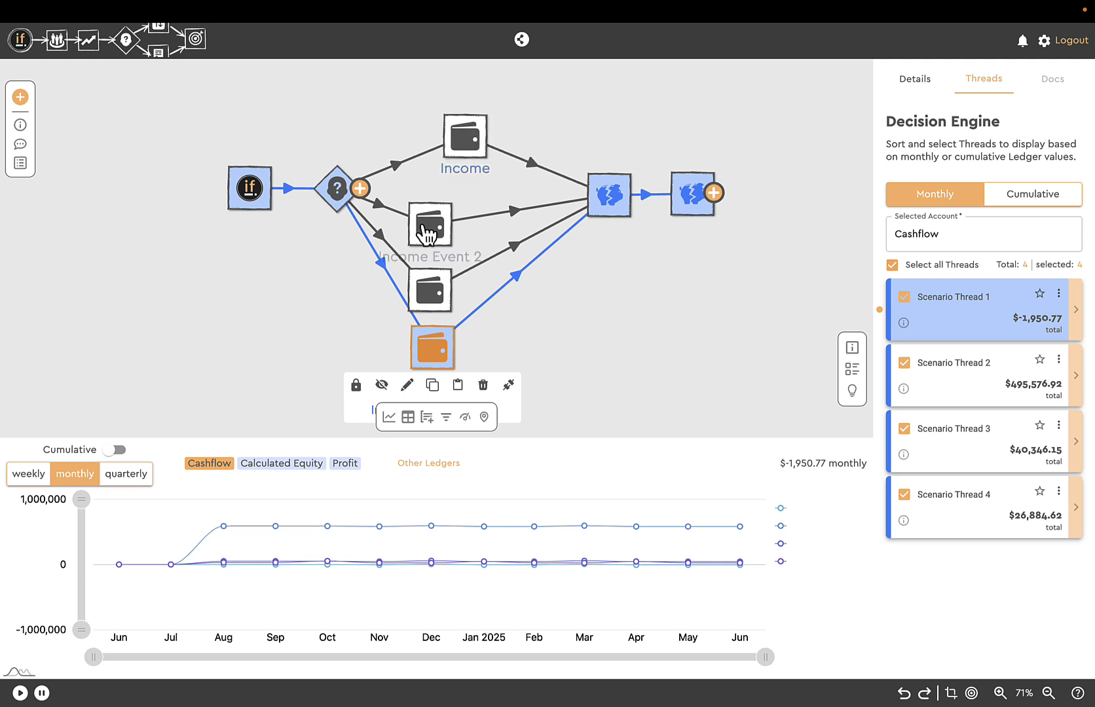
drag(425, 229, 458, 211)
drag(421, 303, 454, 288)
drag(427, 353, 459, 335)
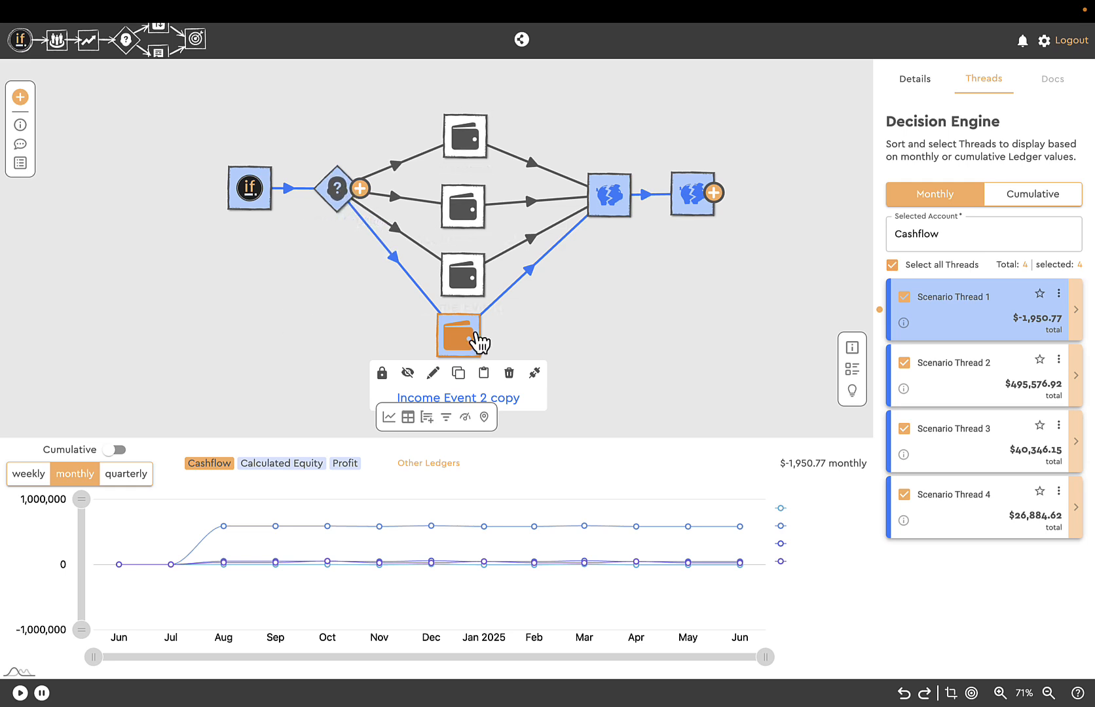
Step: Lock the top Income event and rerun the scenario simulation
click(465, 141)
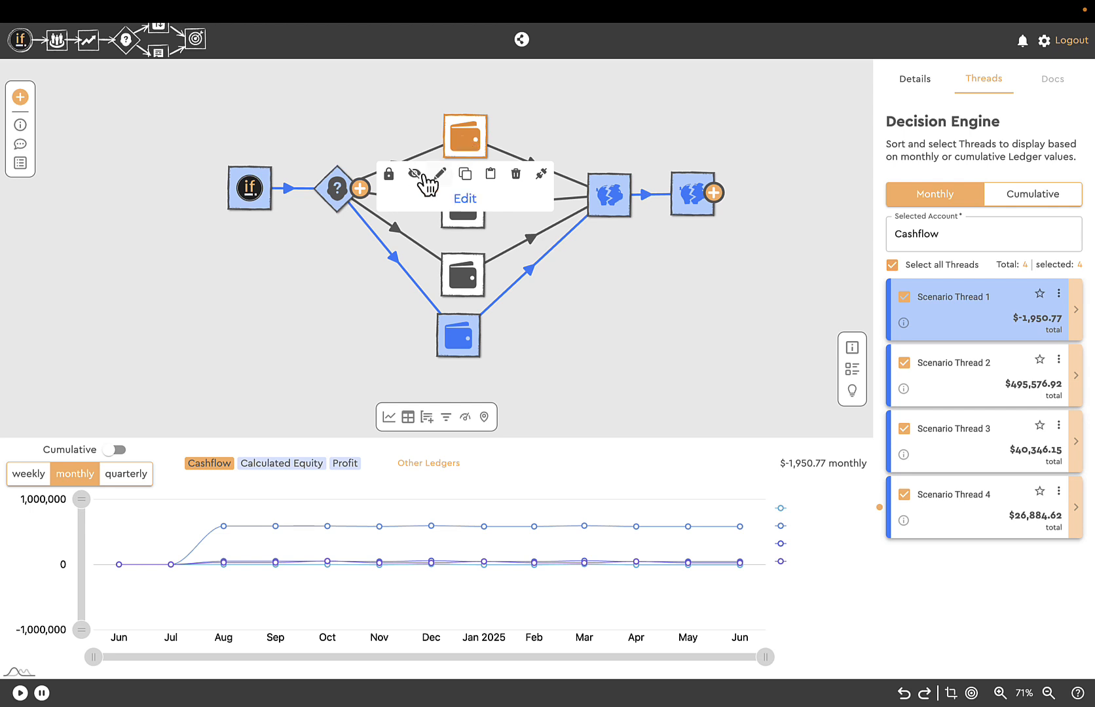
click(389, 174)
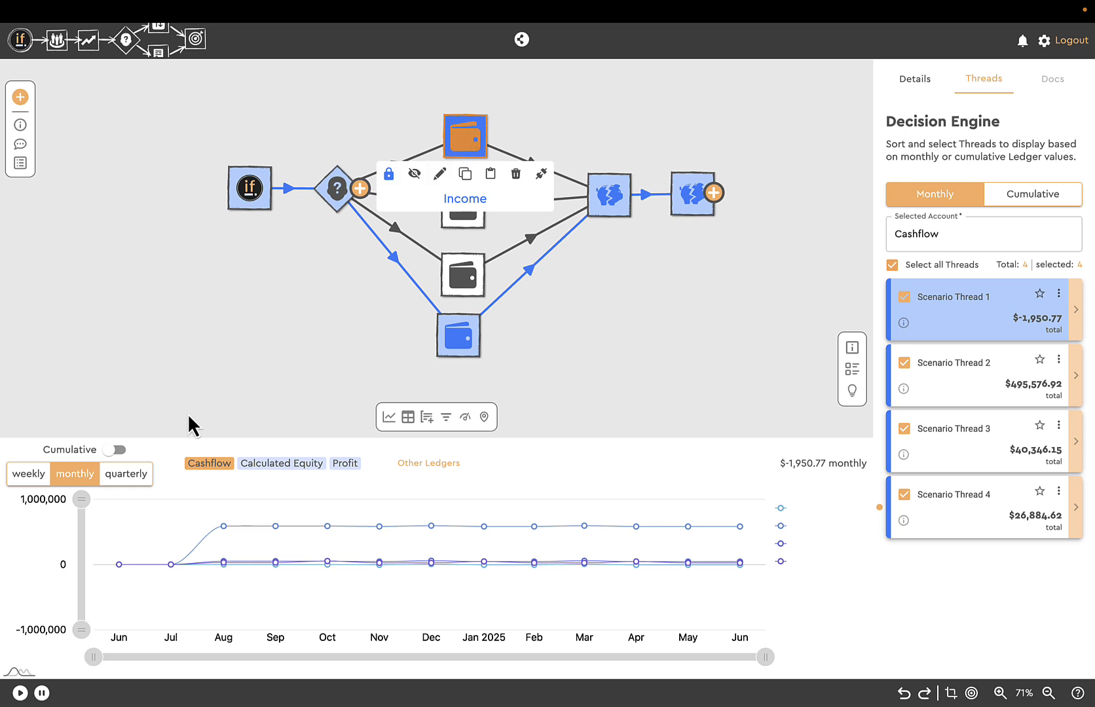
click(23, 694)
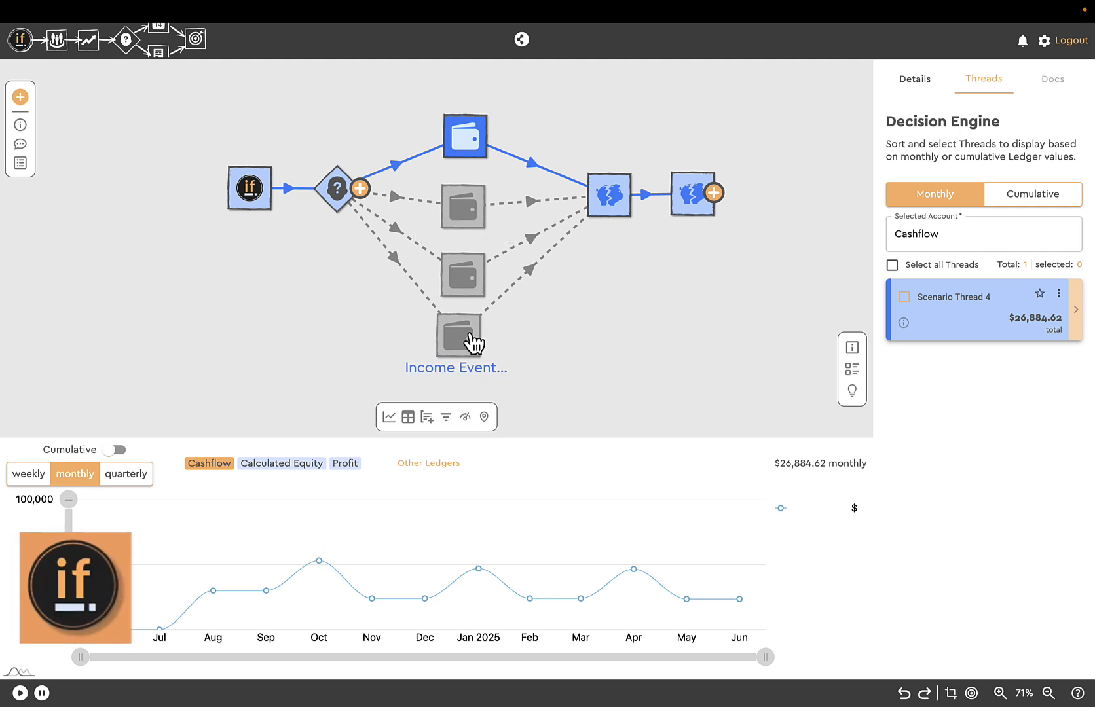
Step: Also lock the upper copied income event and rerun the simulation
click(467, 275)
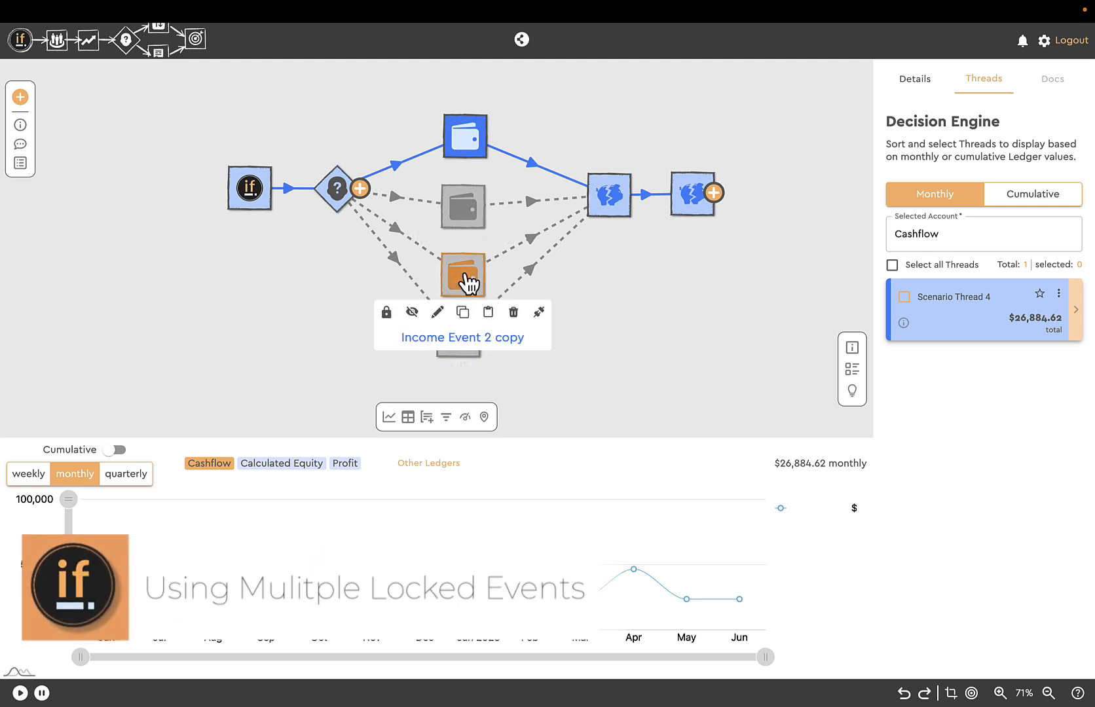
click(386, 313)
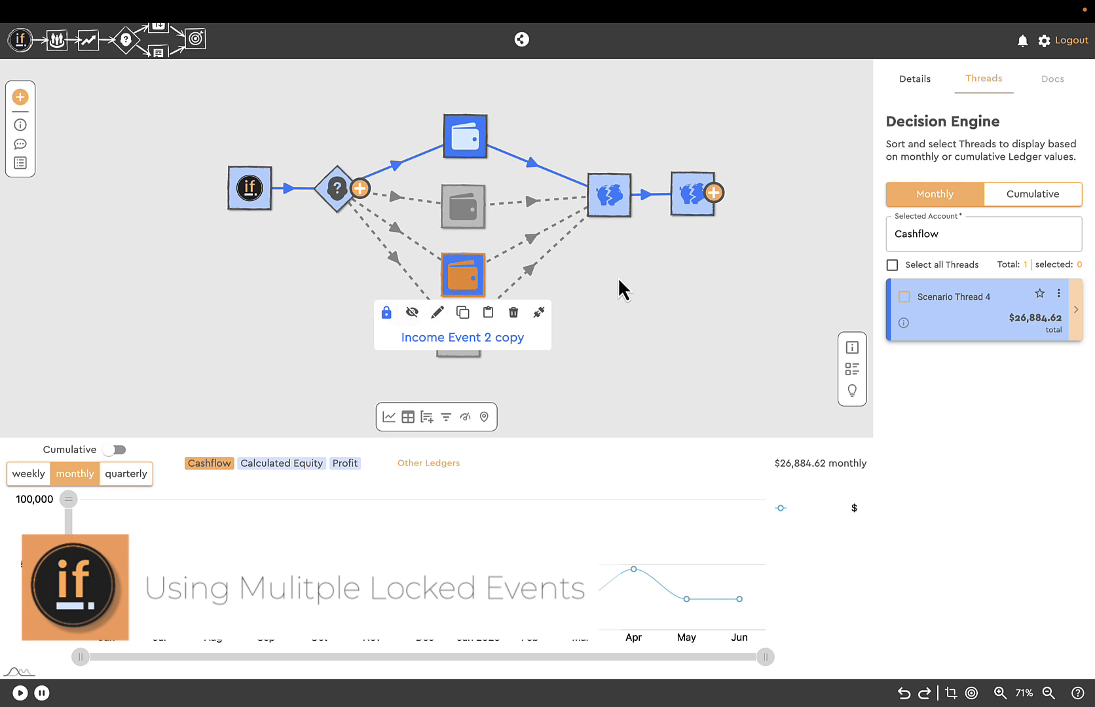
click(21, 694)
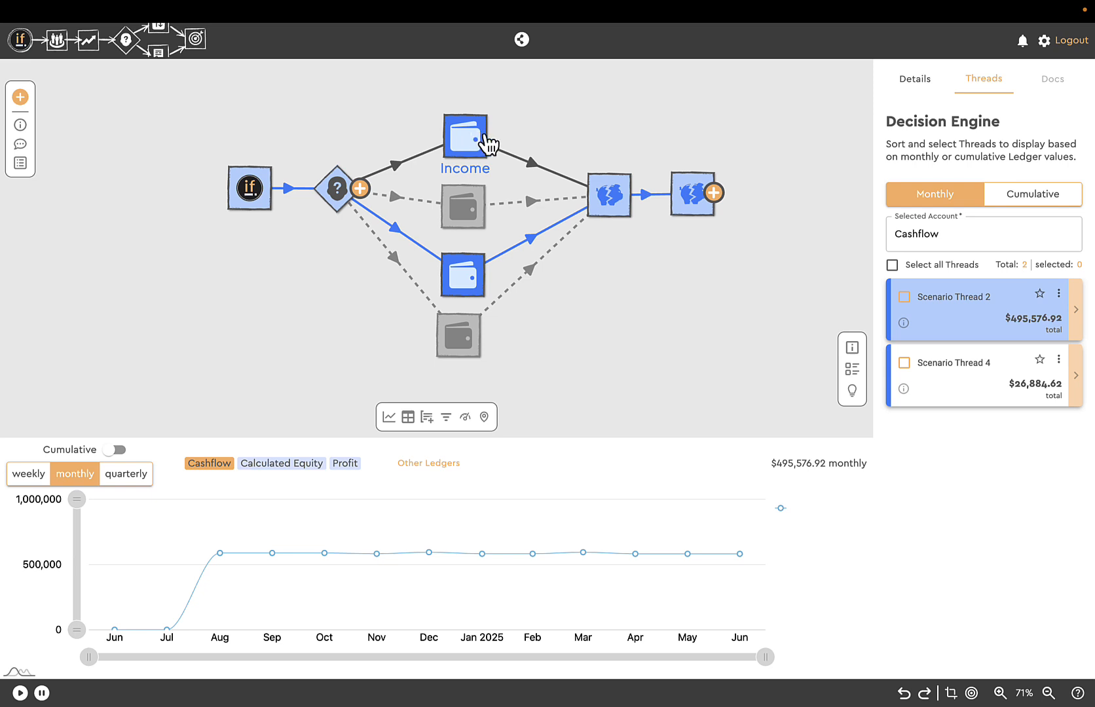
Step: Unlock the upper copied income event and rerun the simulation
click(462, 288)
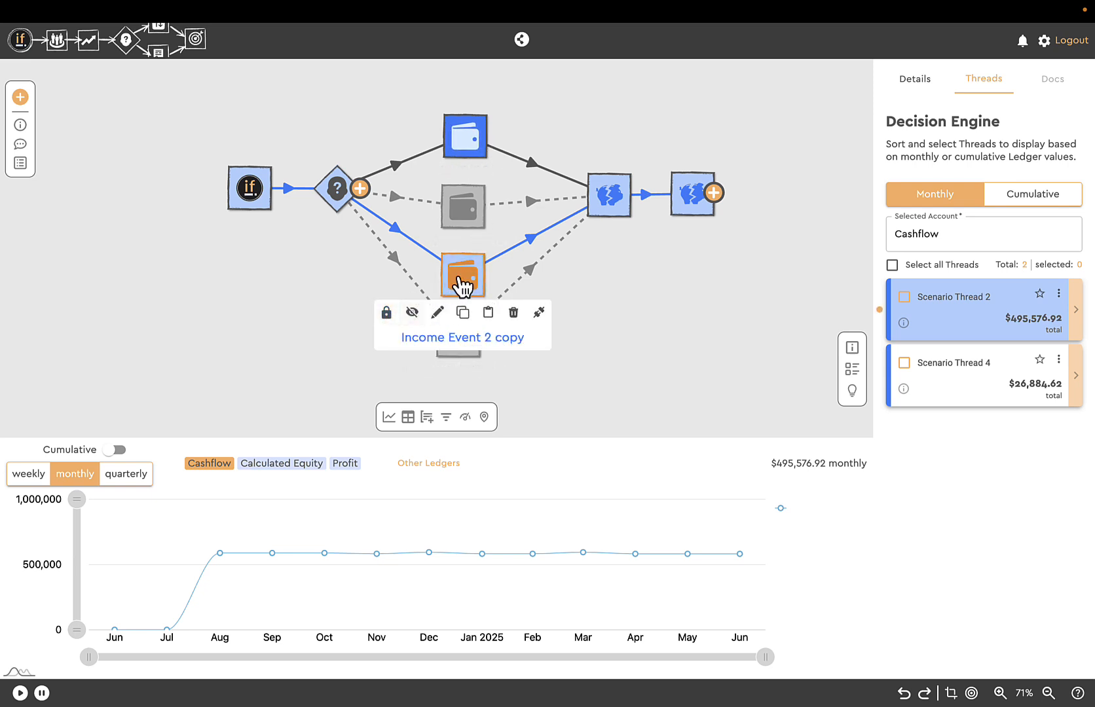
click(23, 695)
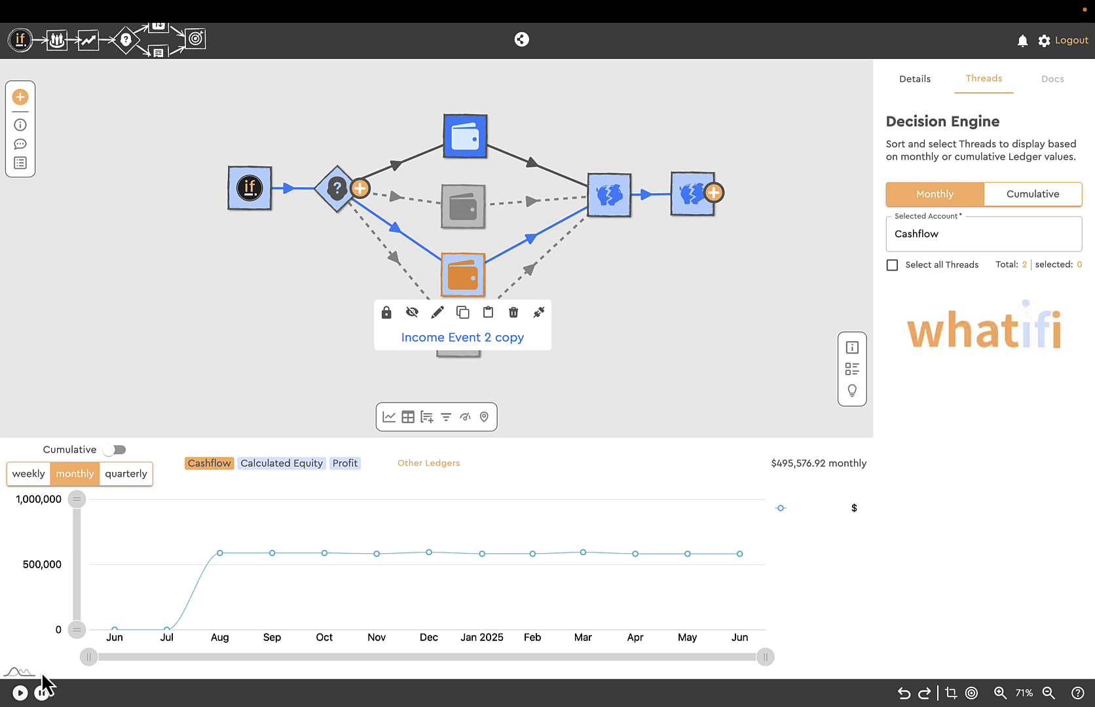
Step: Open the lower copied income event's details to review its settings, then close them
click(470, 134)
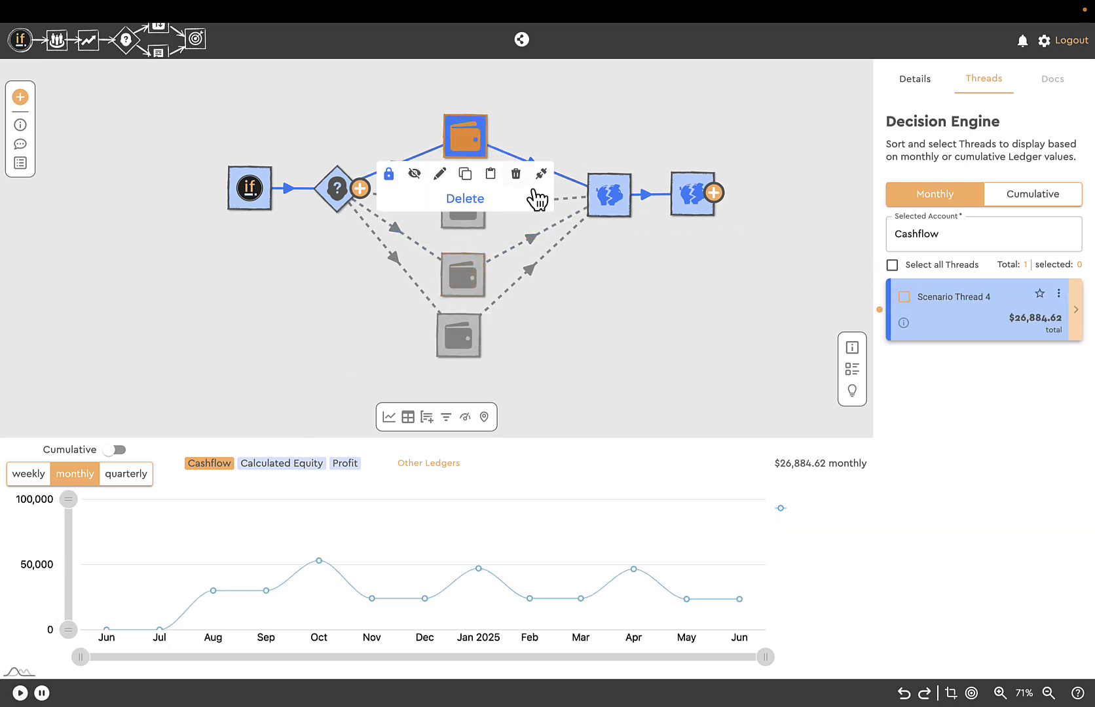
click(472, 139)
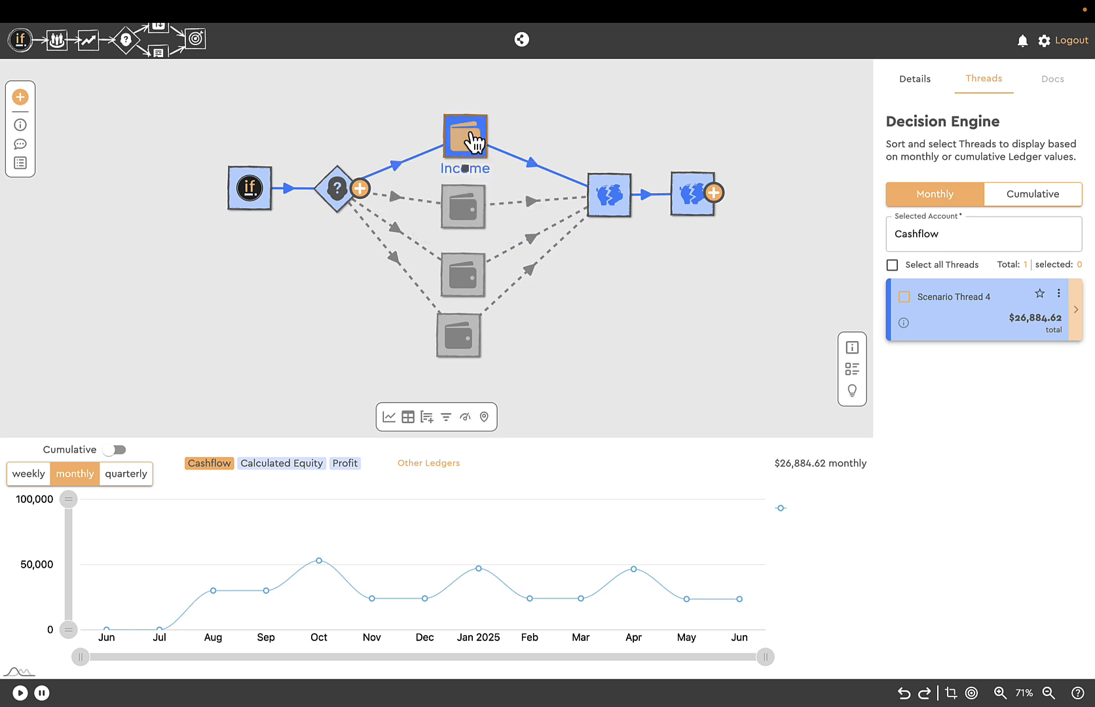
double_click(457, 335)
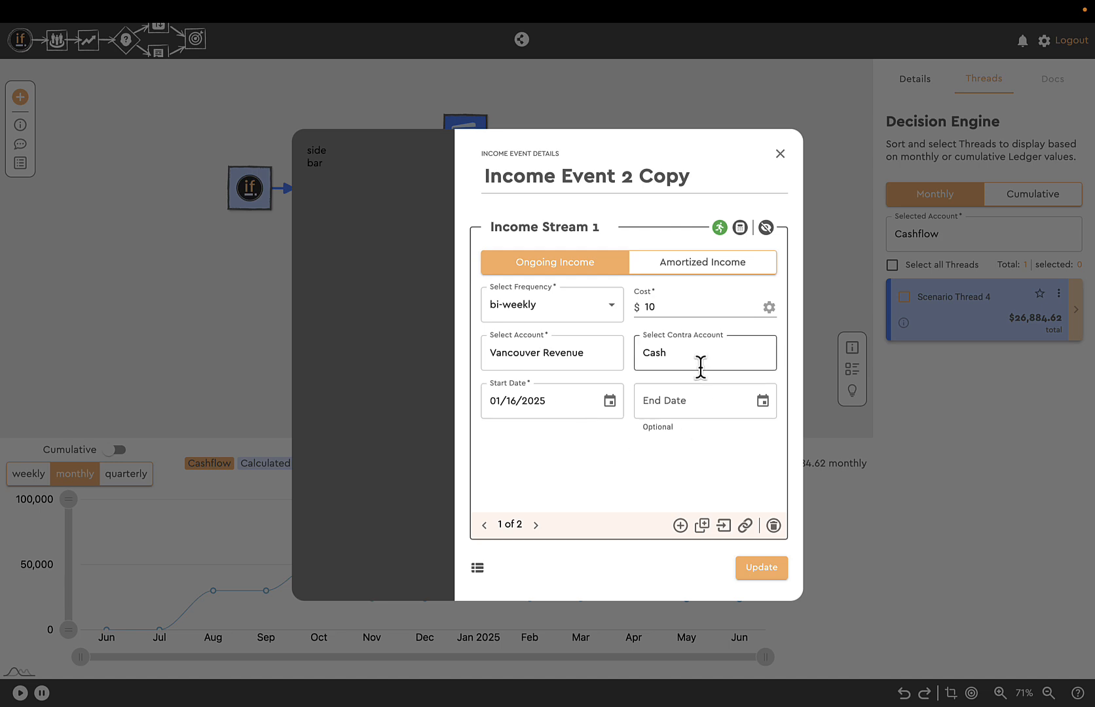
click(779, 155)
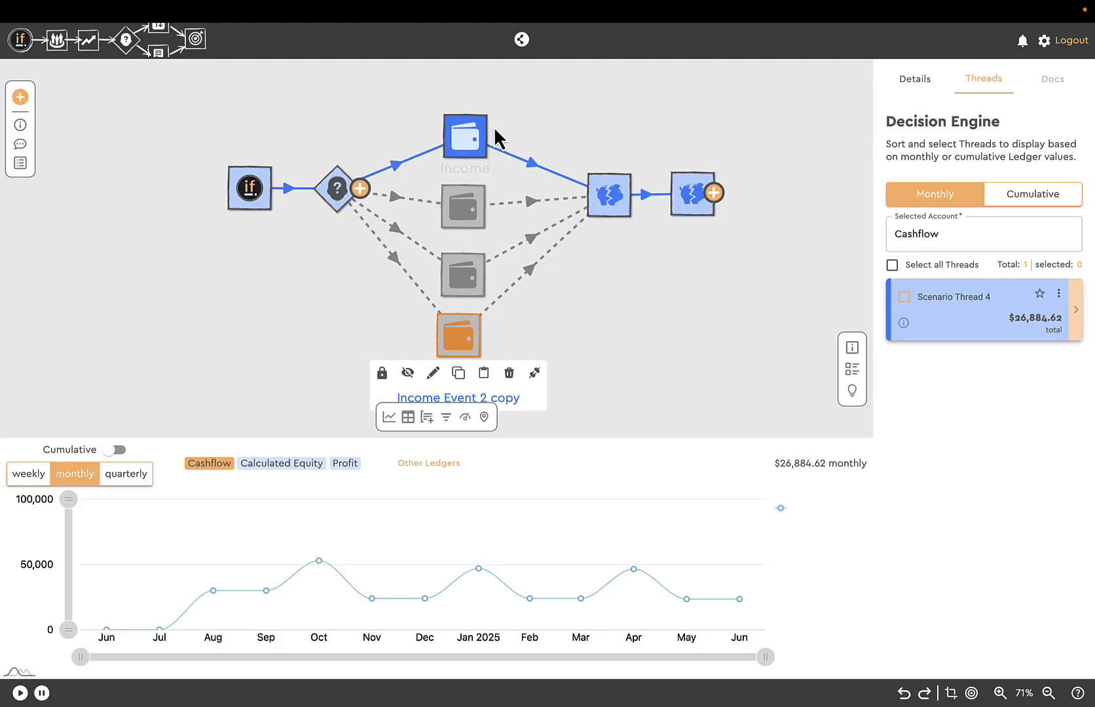
Step: Unlock the top Income event and lock the lower copied income event instead
click(469, 142)
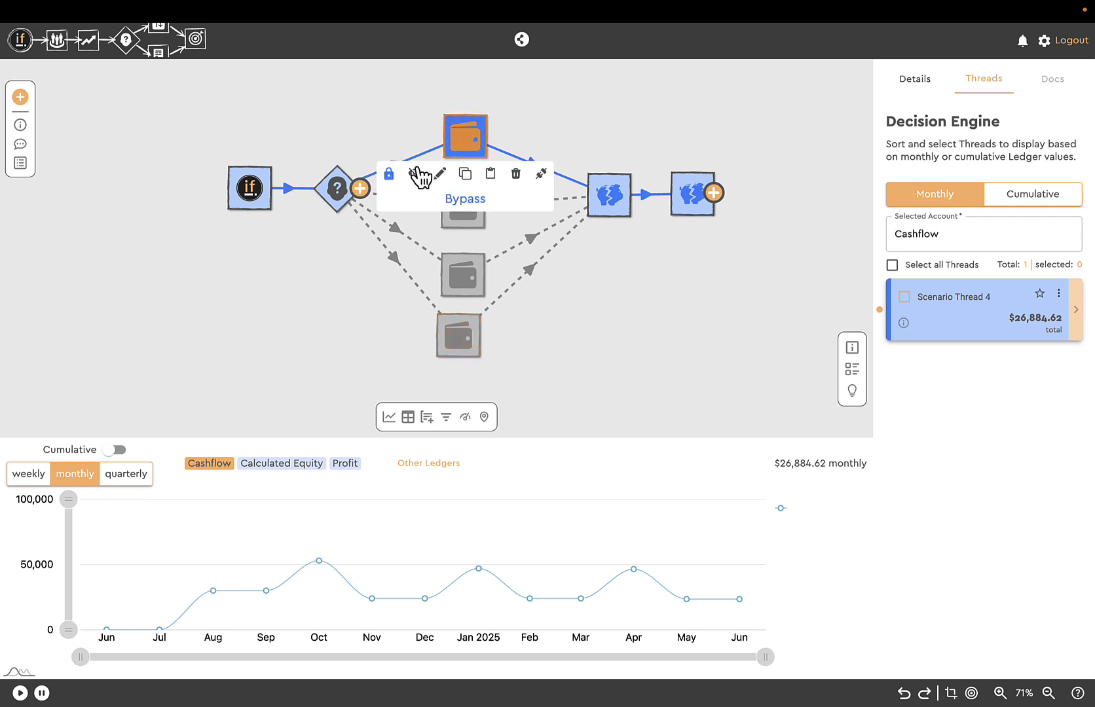
click(462, 340)
click(381, 374)
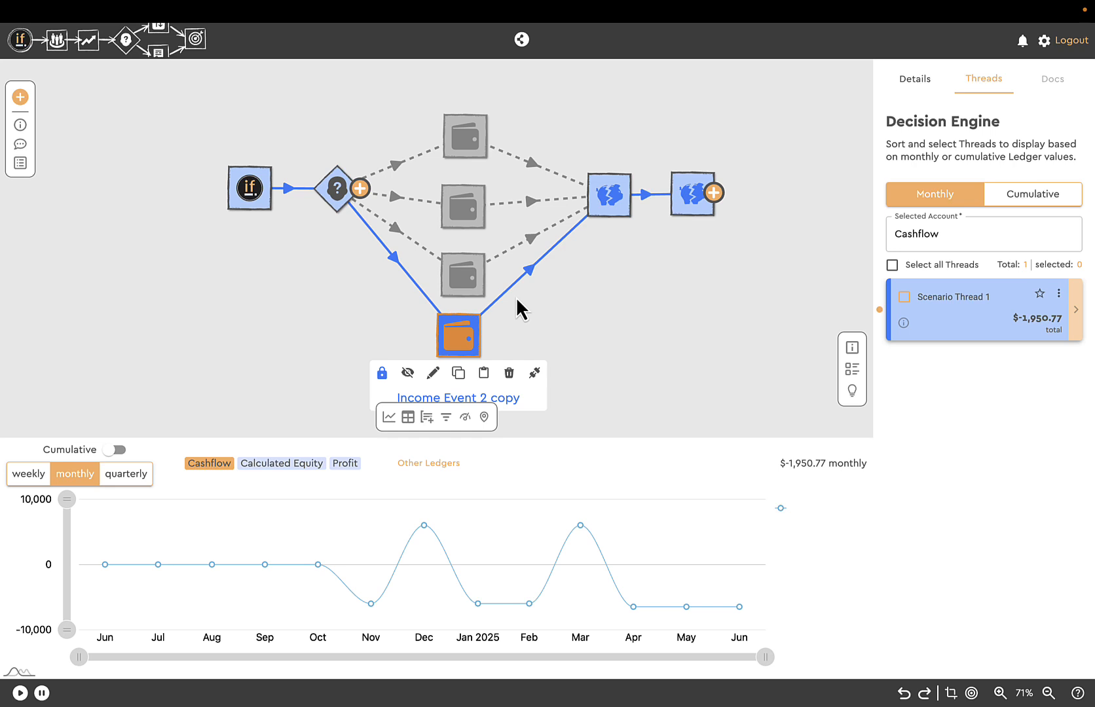
Step: Open the add-event selector after the final node and browse the available event types
click(714, 192)
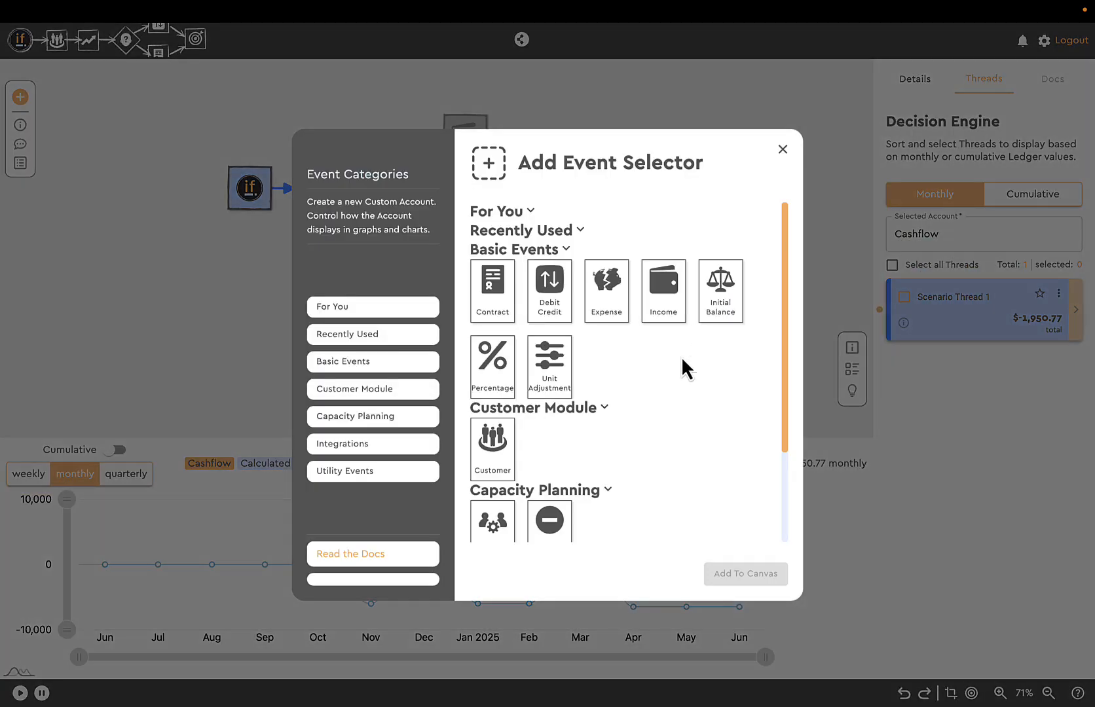
scroll(581, 452, down, 2)
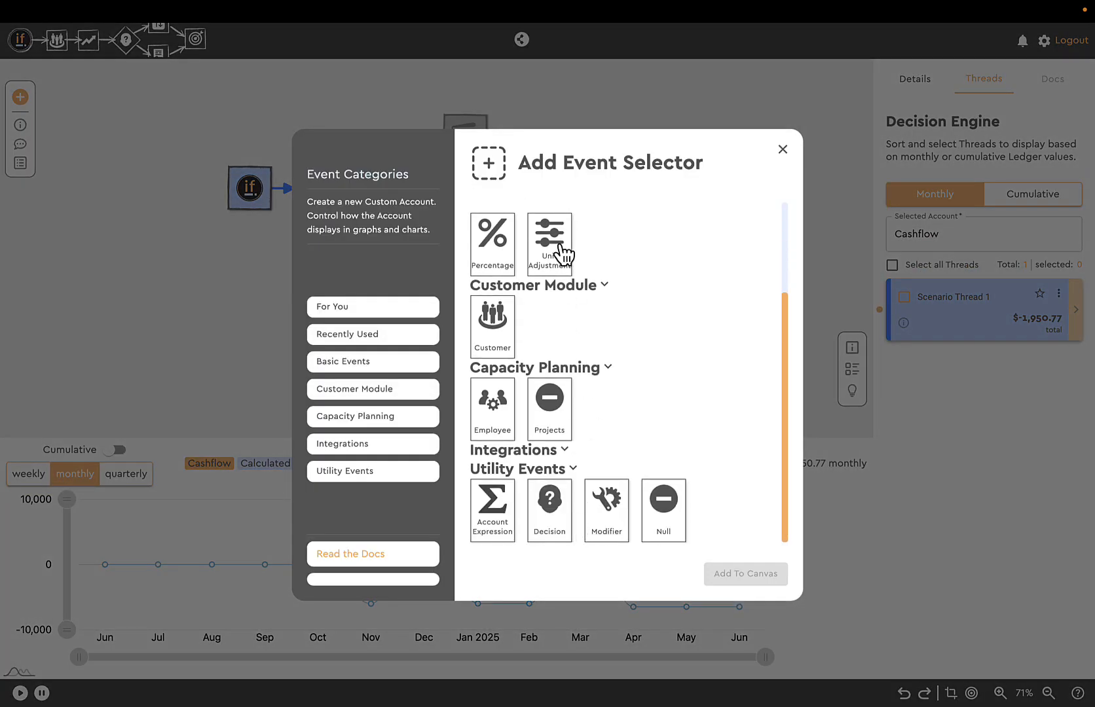